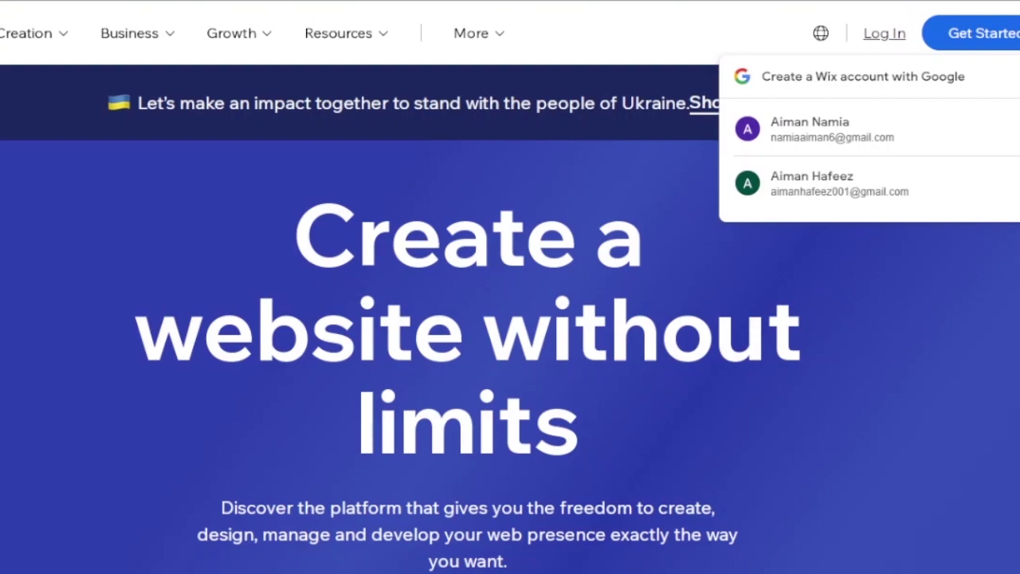
- Scroll through the Wix homepage and dismiss the Google sign-up prompt
scroll(510, 318, down, 2)
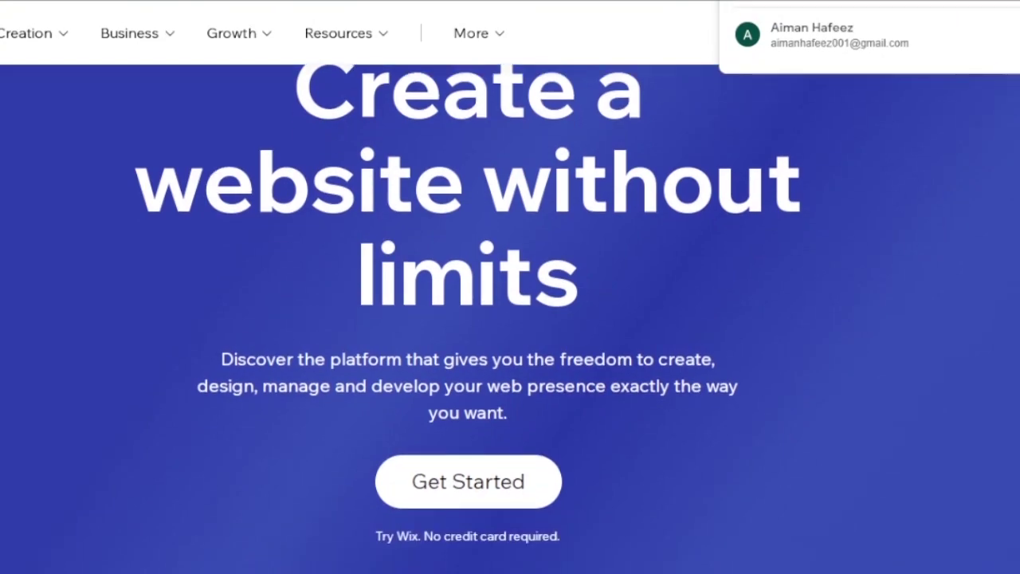
scroll(510, 318, down, 2)
scroll(510, 318, up, 3)
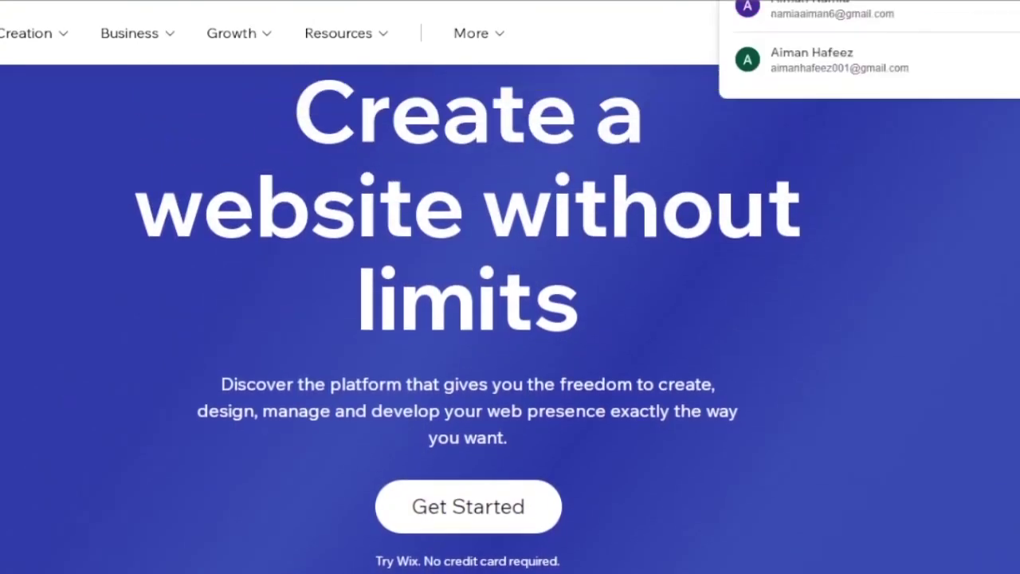
scroll(510, 319, up, 1)
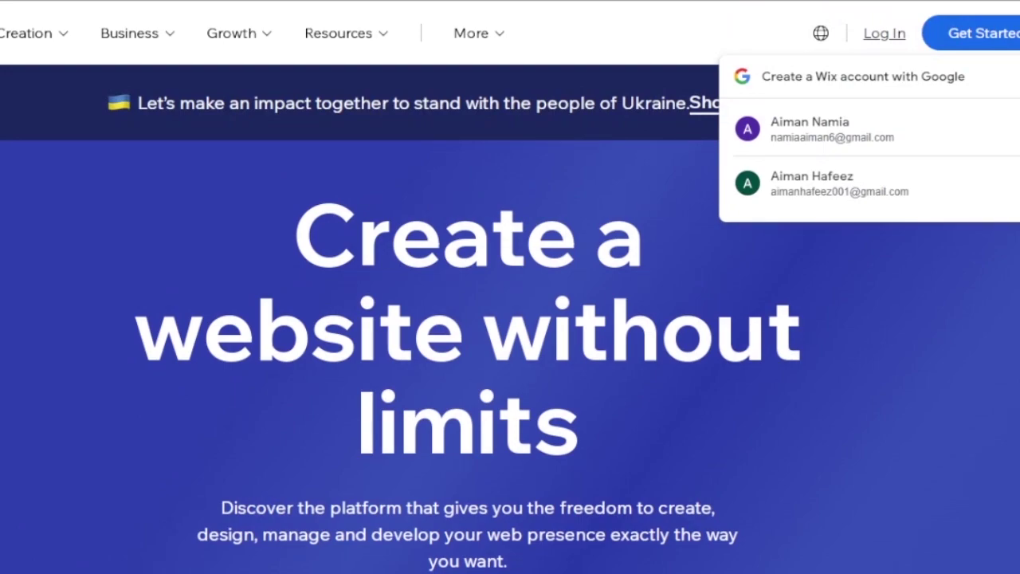
scroll(509, 319, down, 2)
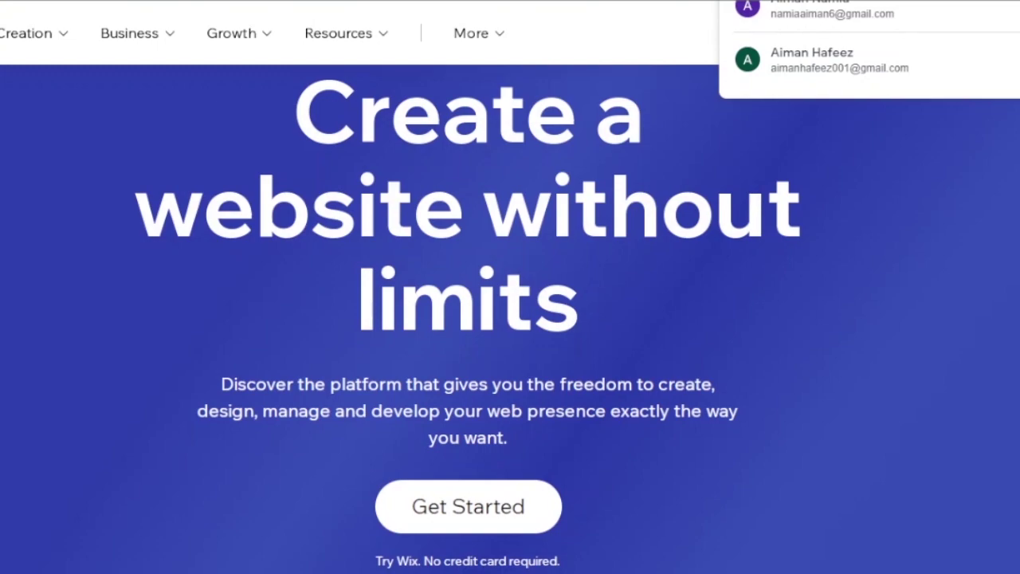
scroll(510, 319, down, 5)
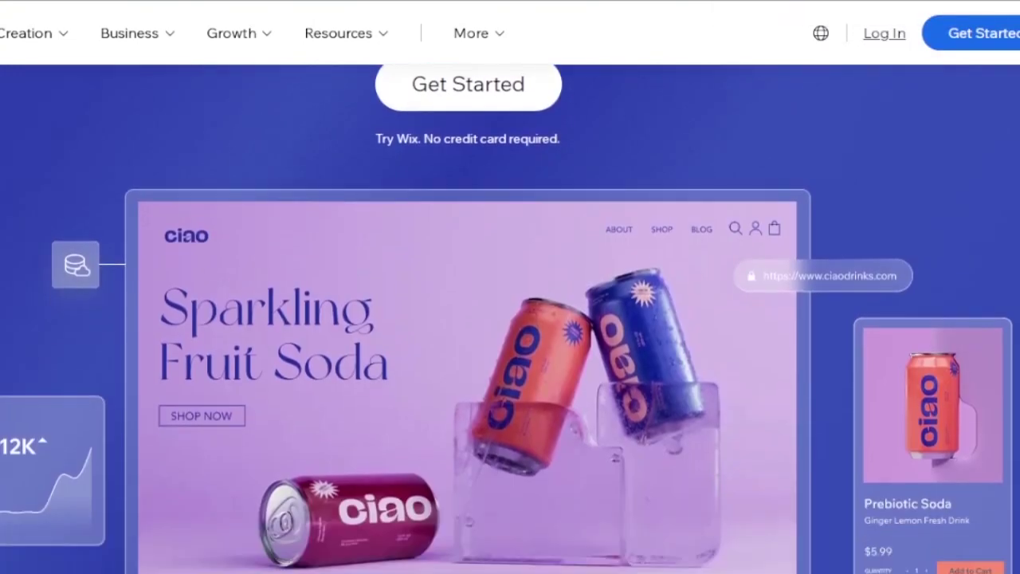
scroll(510, 318, down, 5)
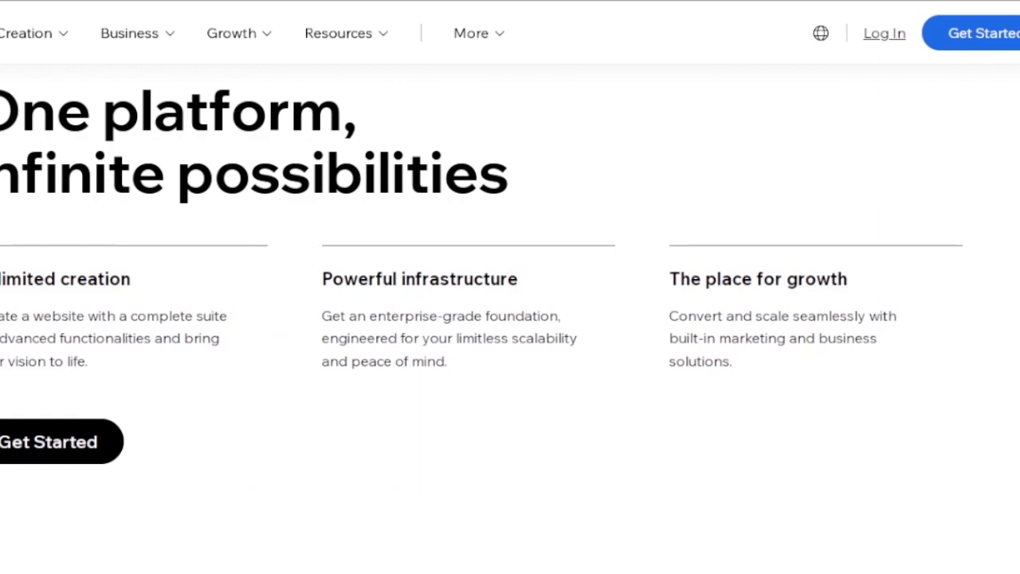
scroll(510, 318, down, 10)
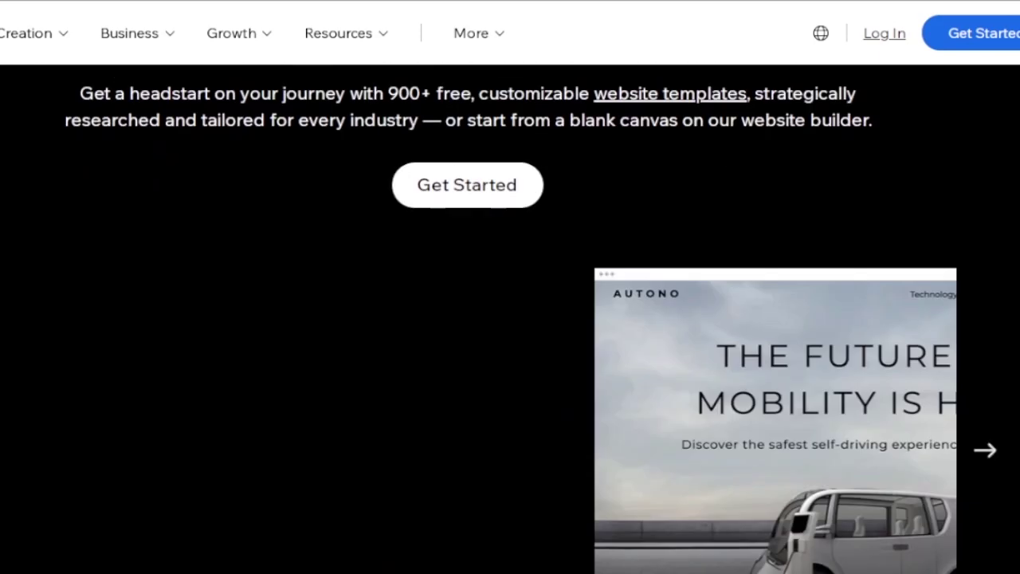
scroll(510, 319, down, 15)
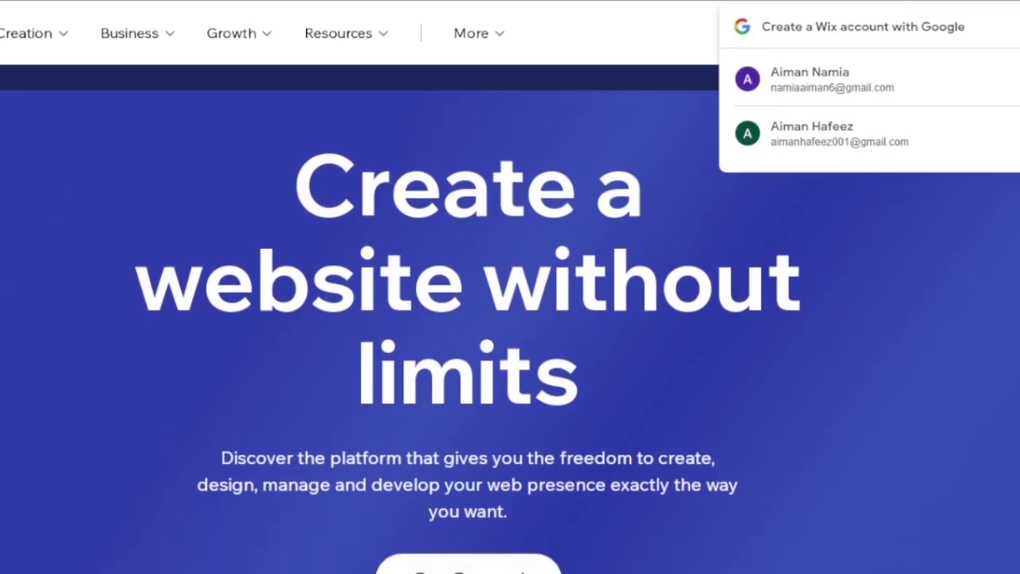
scroll(510, 319, down, 4)
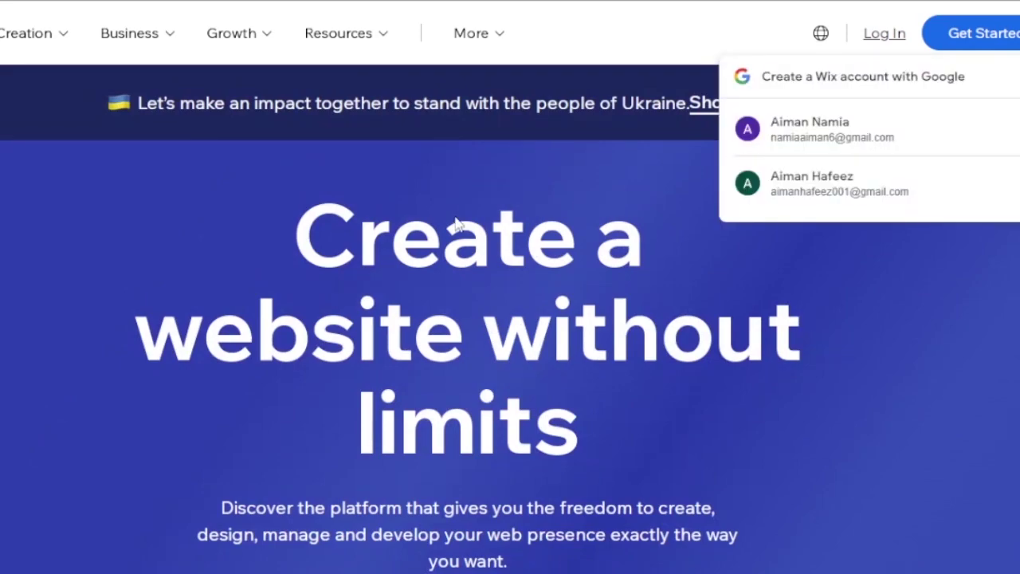
mouse_move(61, 38)
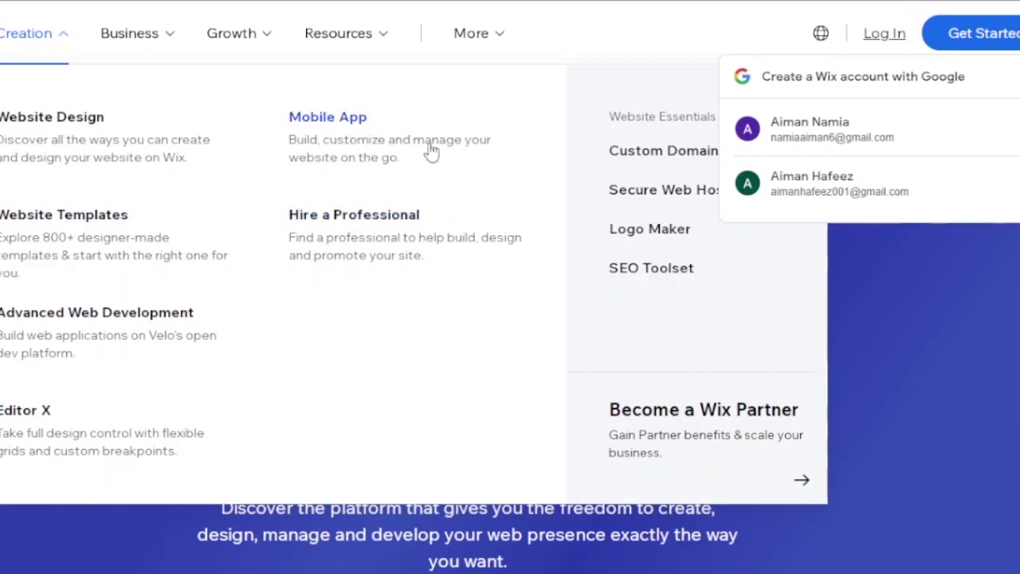
click(1010, 104)
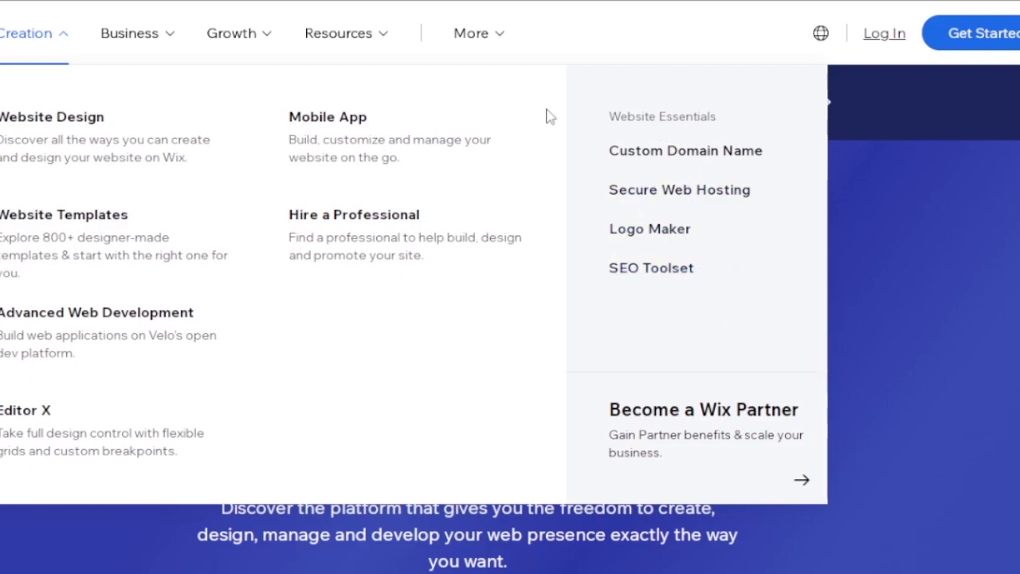
- Browse the Wix menus and go to the Business eCommerce Website page
click(164, 37)
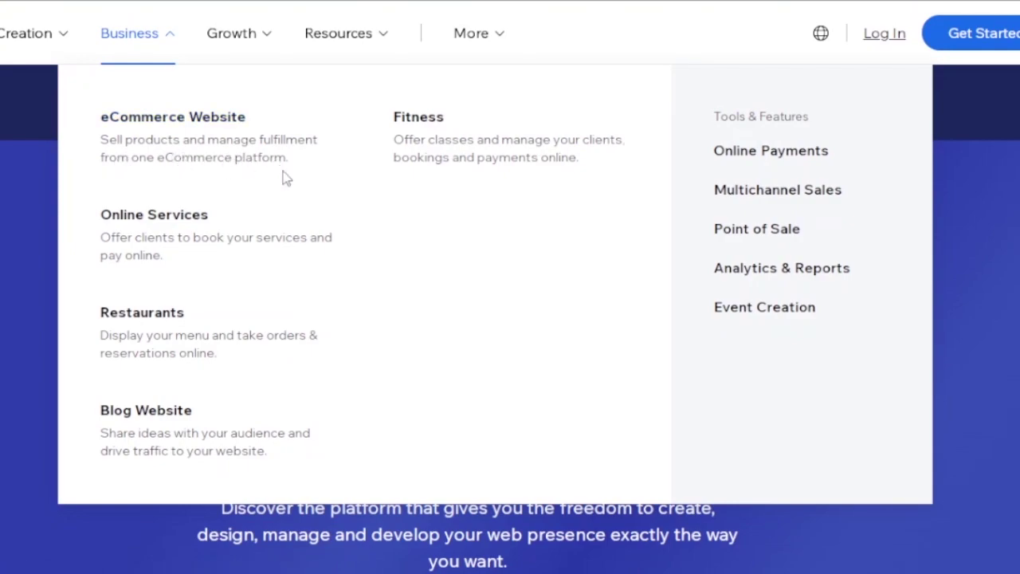
mouse_move(239, 49)
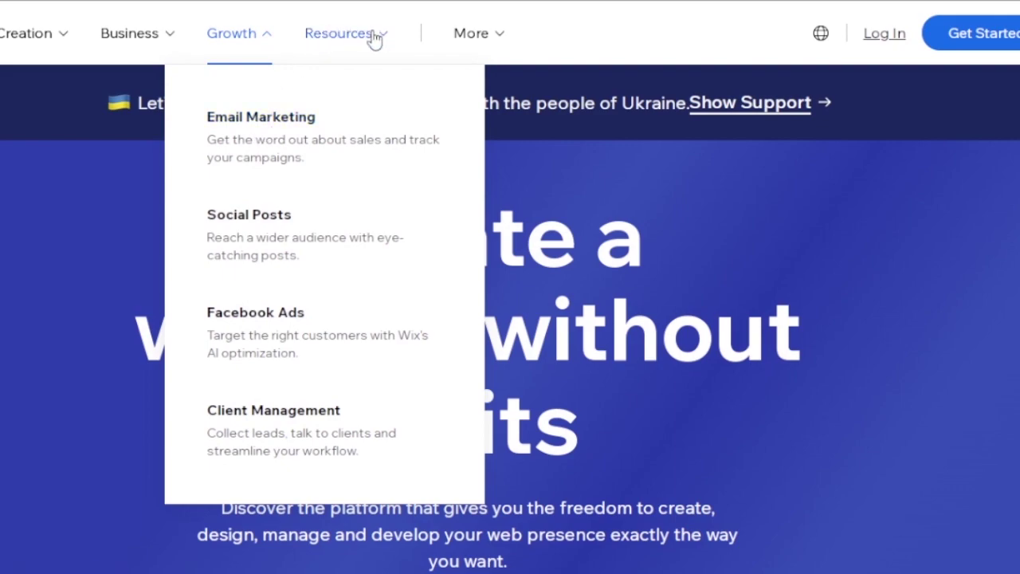
mouse_move(373, 40)
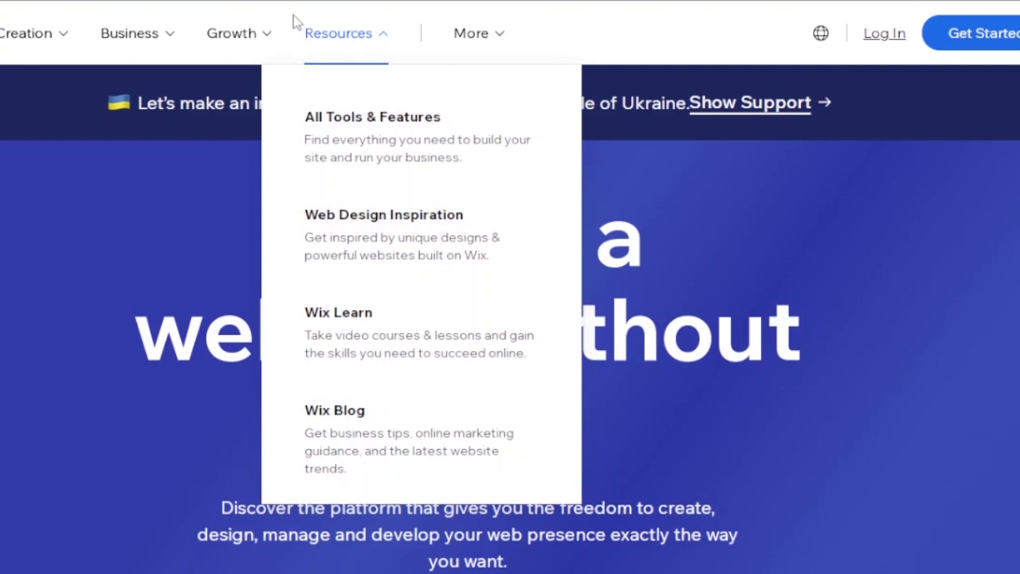
mouse_move(271, 44)
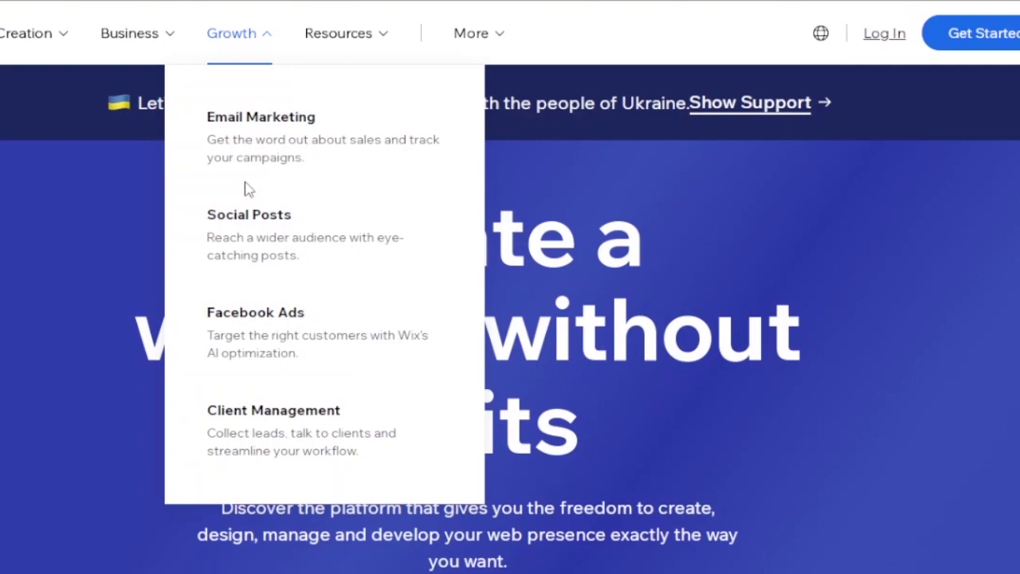
click(163, 45)
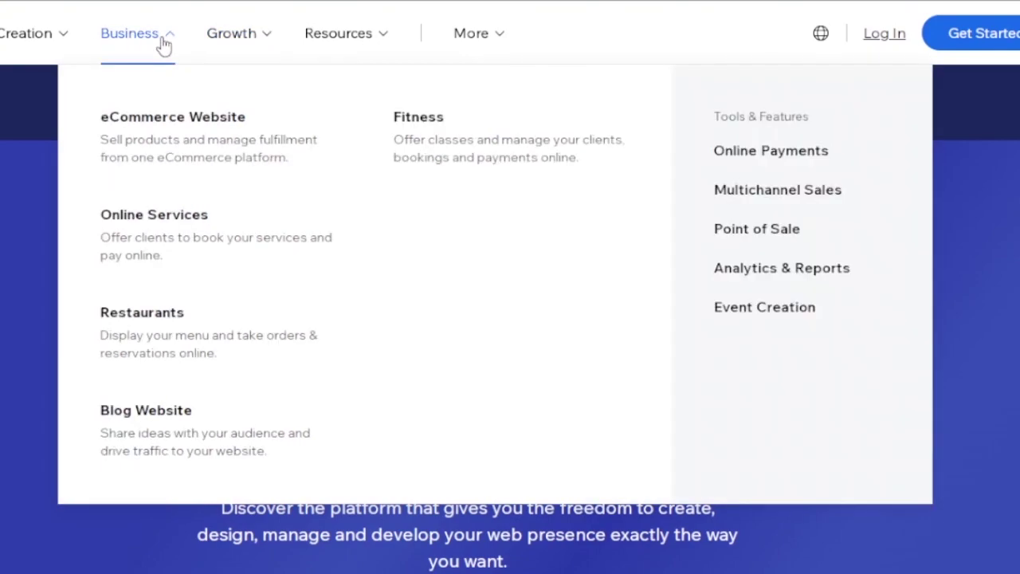
click(191, 130)
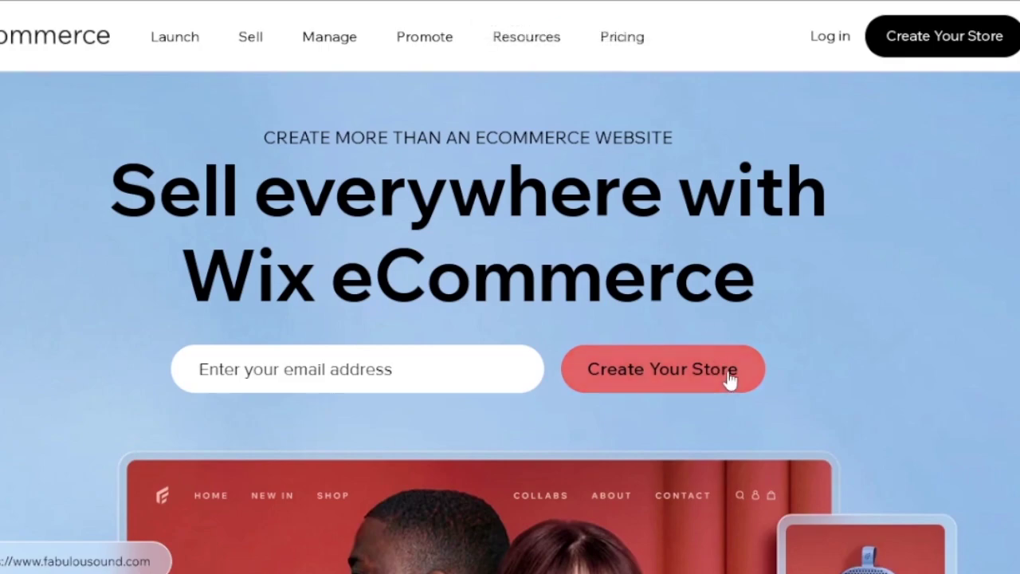
- Autofill the saved e-mail, start creating the store, and sign in with the Google account
click(687, 370)
click(404, 353)
click(370, 432)
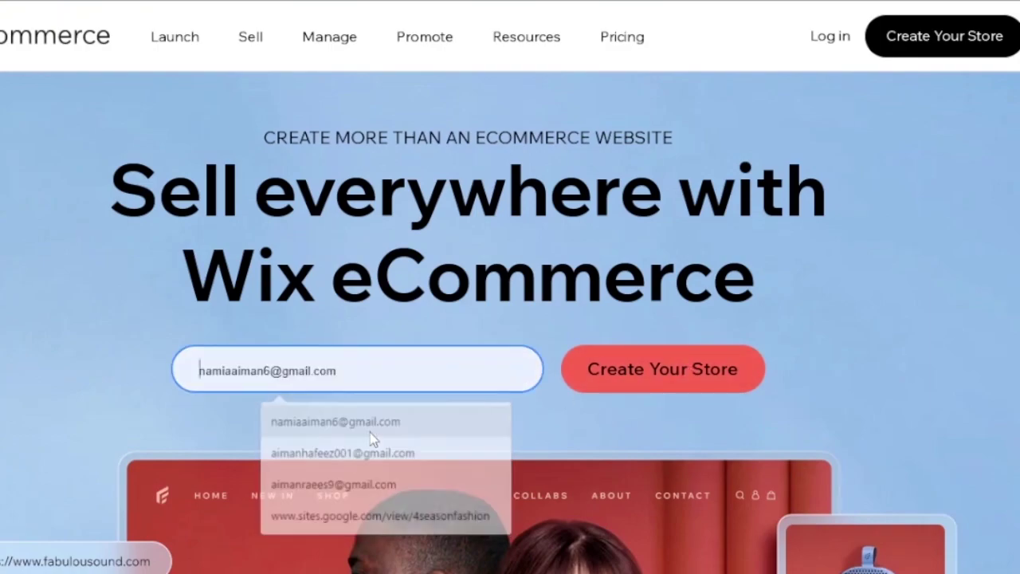
click(653, 378)
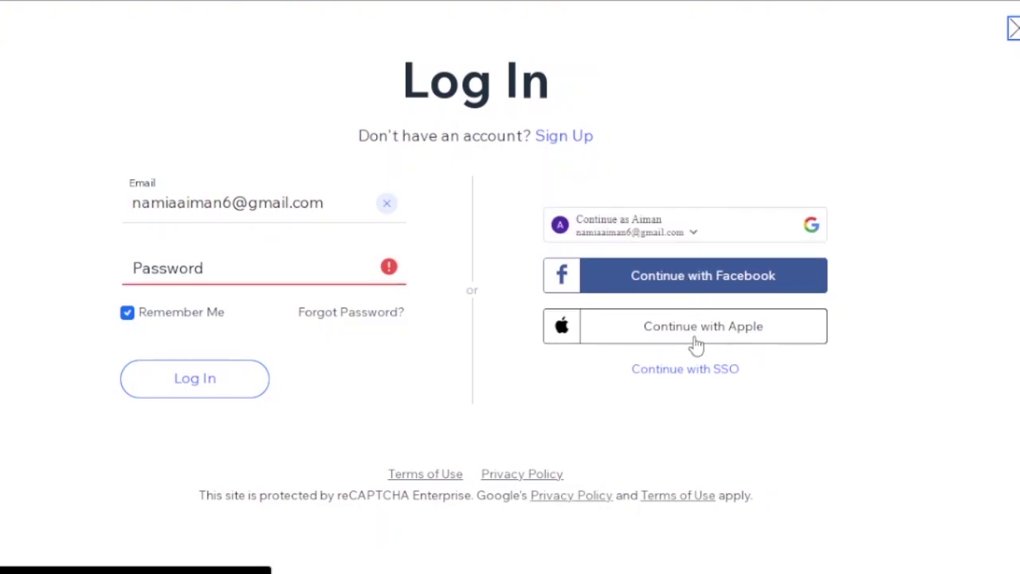
click(685, 238)
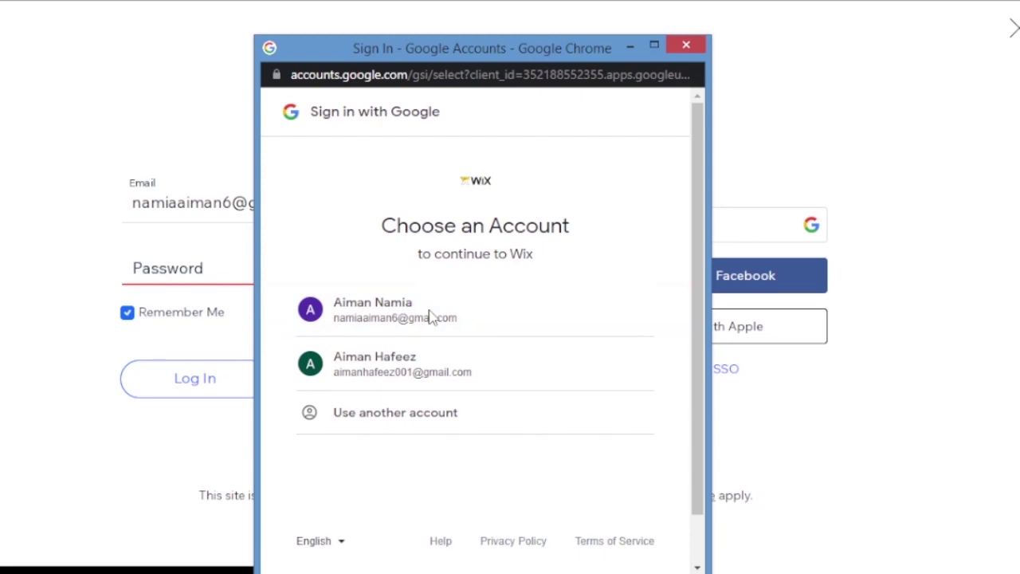
click(430, 316)
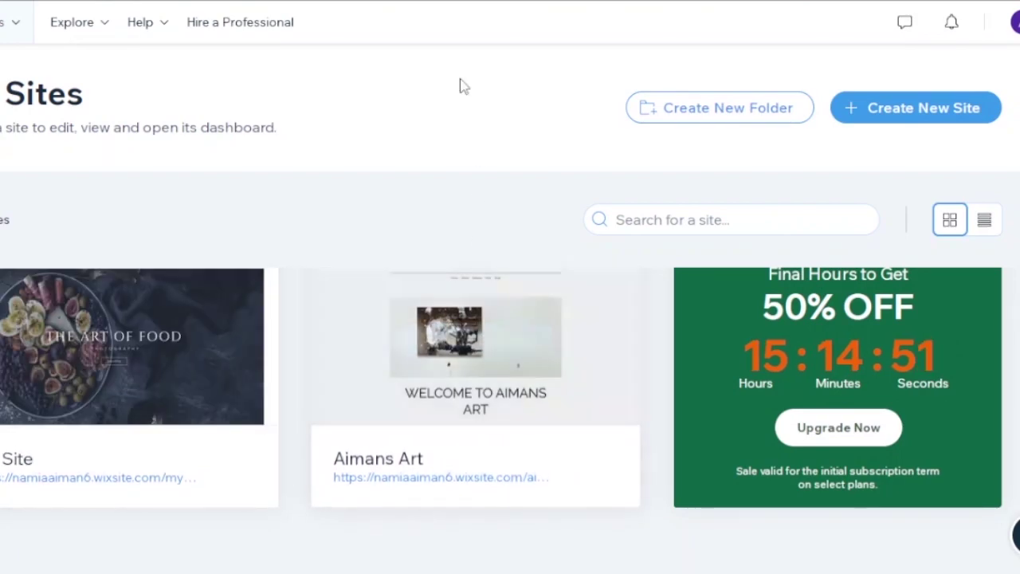
- Create a new site with Online Store narrowed to Online Book Store as its type
click(947, 110)
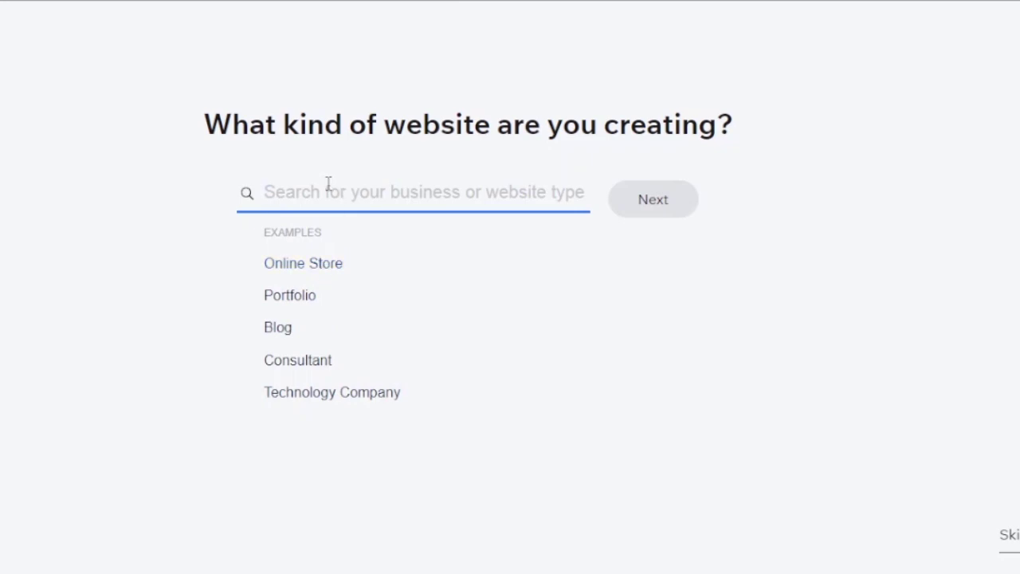
click(315, 266)
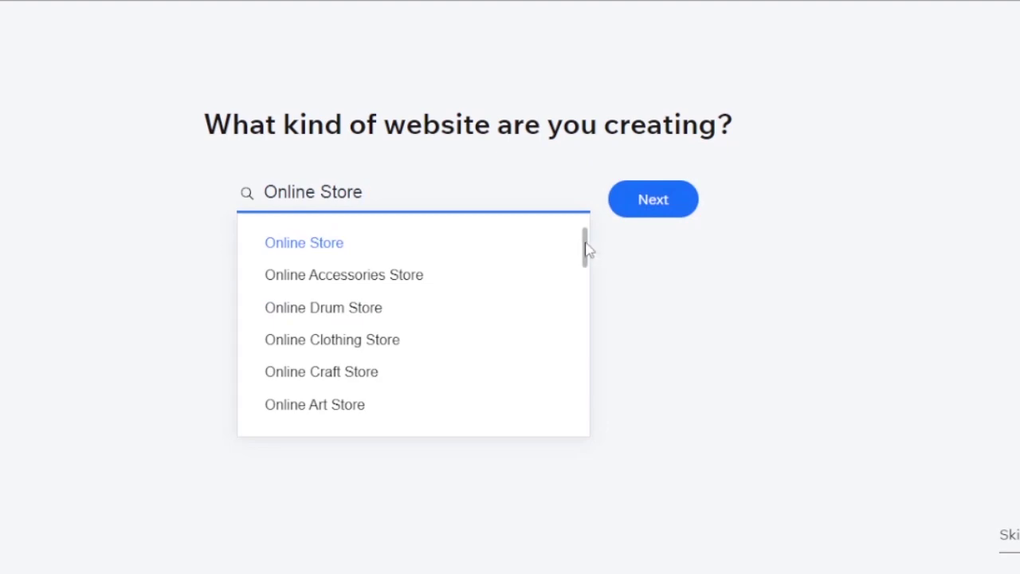
scroll(585, 249, down, 4)
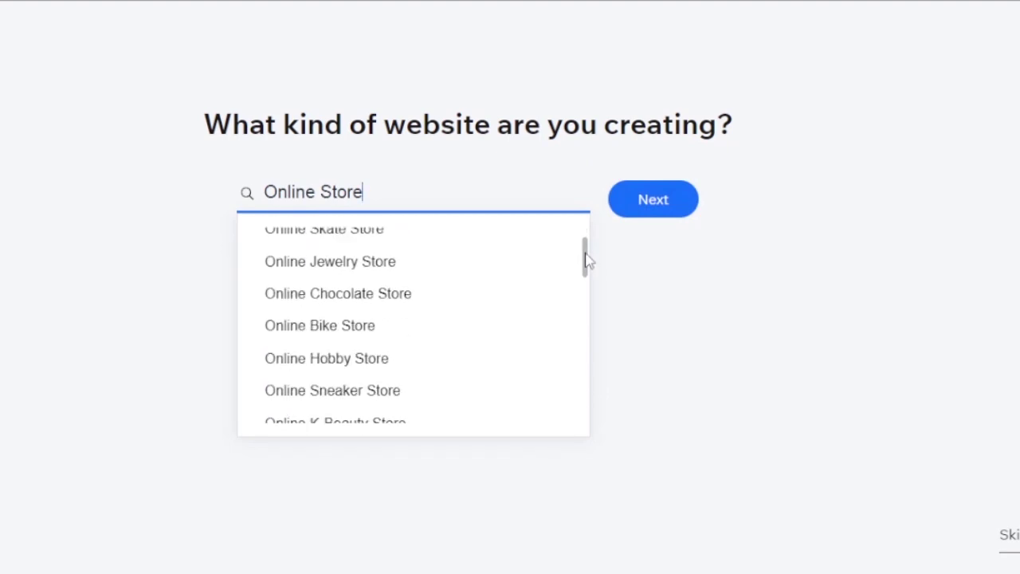
scroll(586, 265, down, 2)
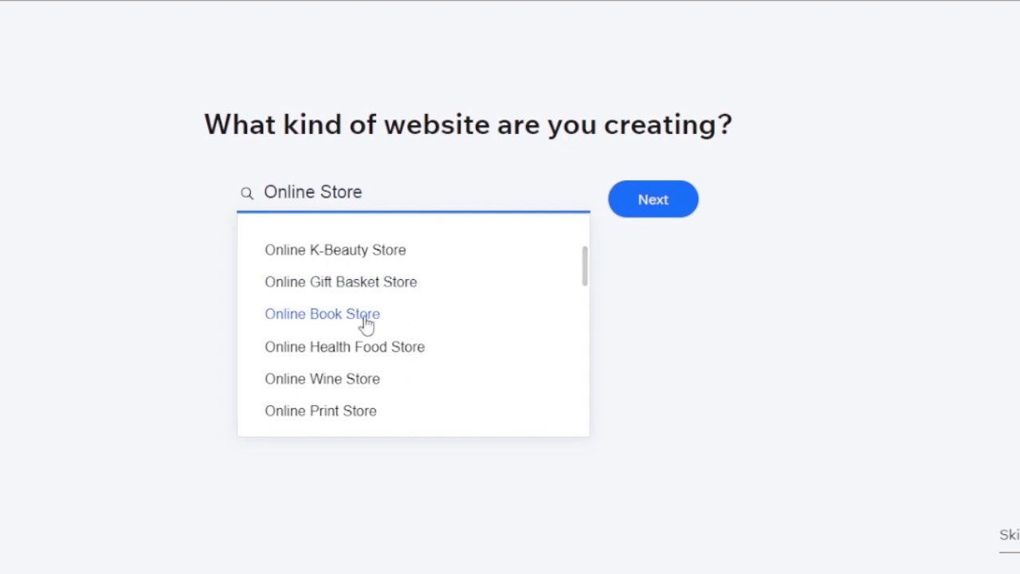
click(360, 317)
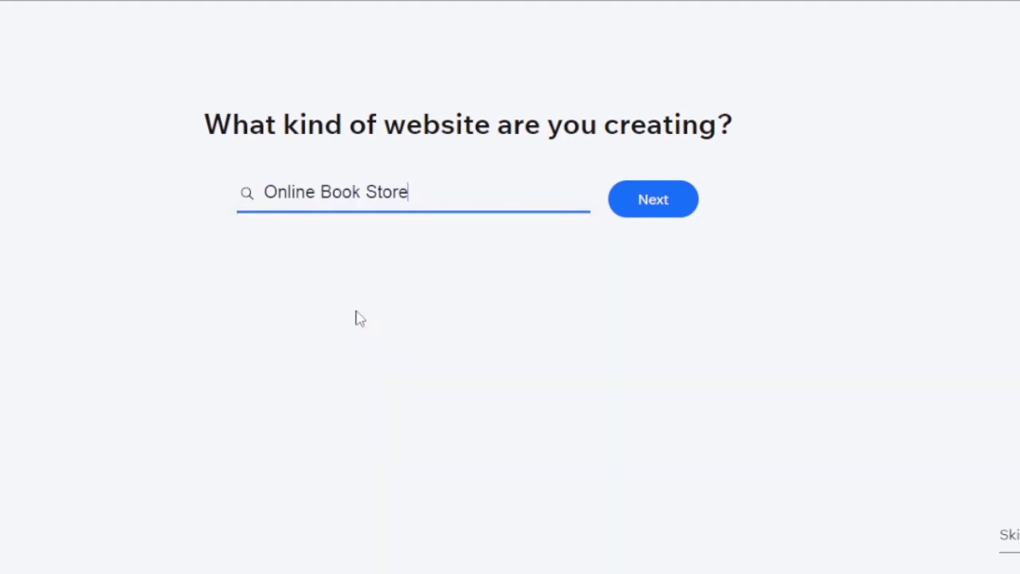
click(658, 197)
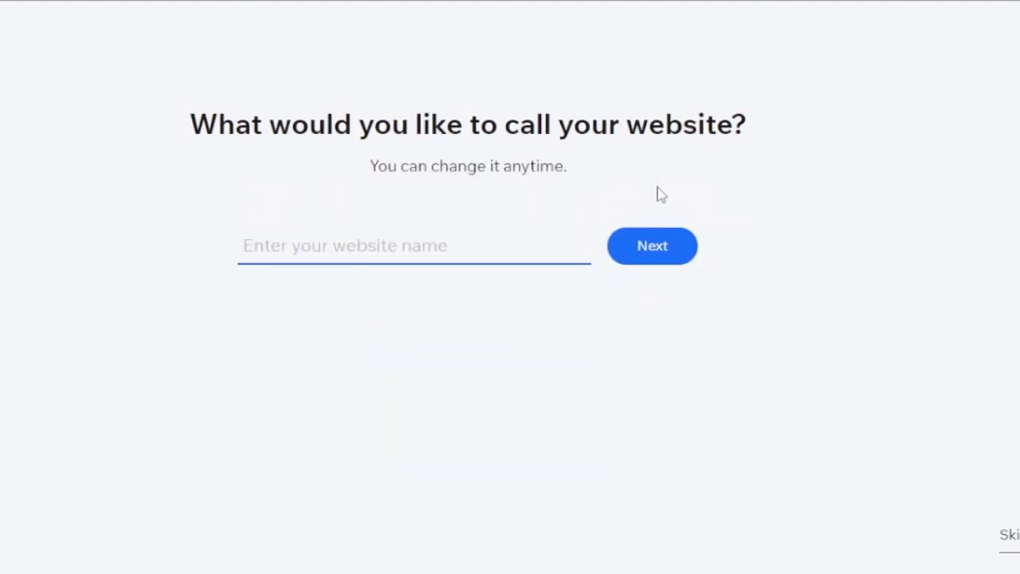
- Name the site 'booksbym', add Forms to the recommended features, and continue
text(booksbymn)
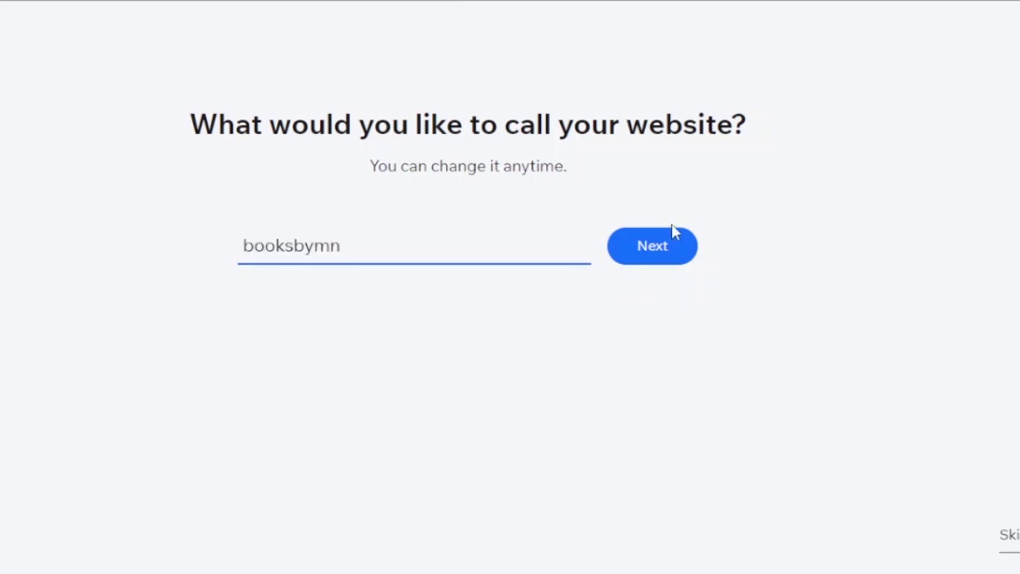
click(678, 255)
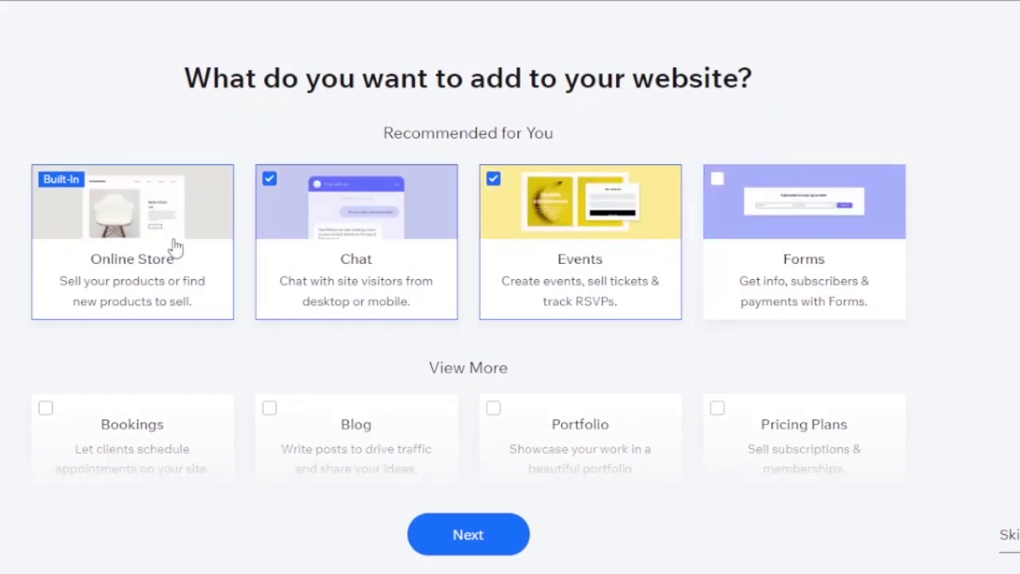
mouse_move(170, 243)
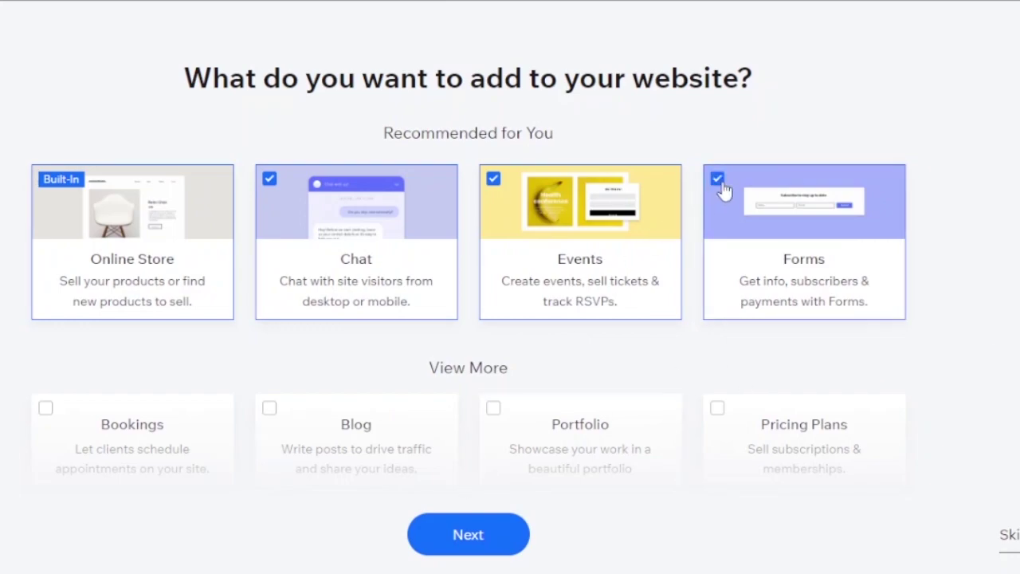
click(481, 540)
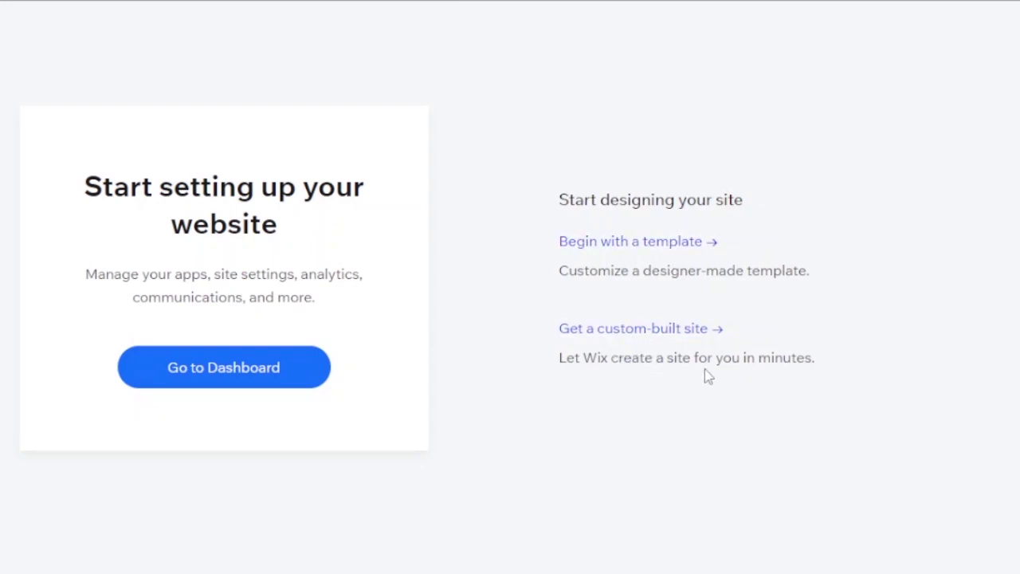
- Choose to begin the site with a designer-made template
right_click(661, 248)
click(917, 151)
click(655, 255)
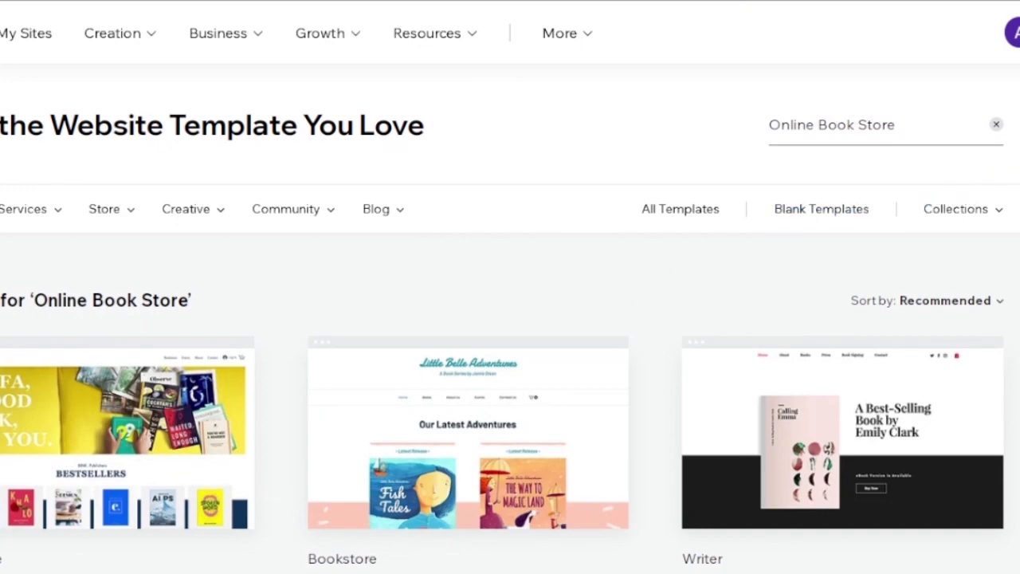
- Browse the Online Book Store templates and open the Writer template in the Editor
scroll(510, 287, down, 3)
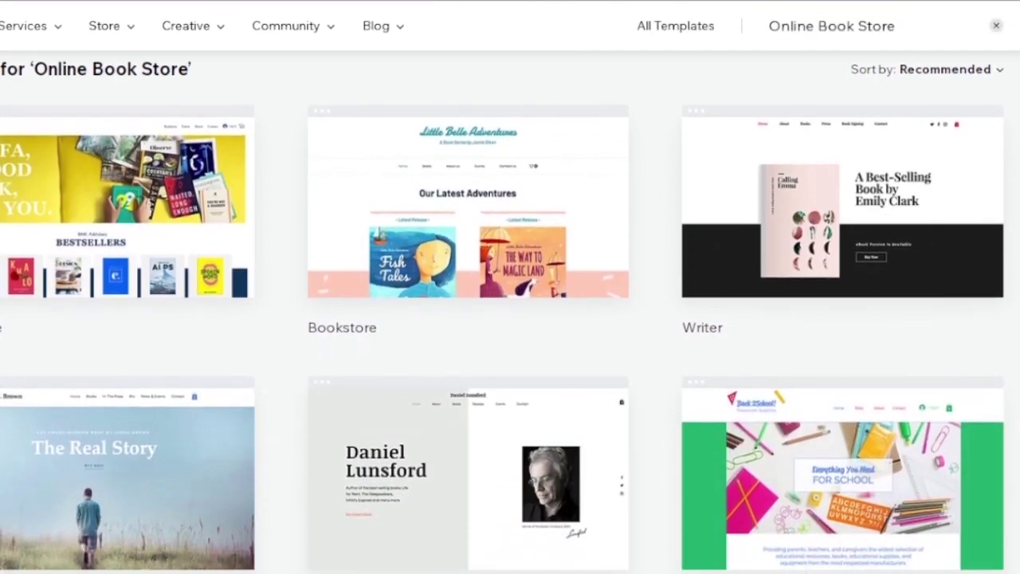
scroll(846, 274, down, 2)
scroll(847, 274, up, 3)
mouse_move(846, 274)
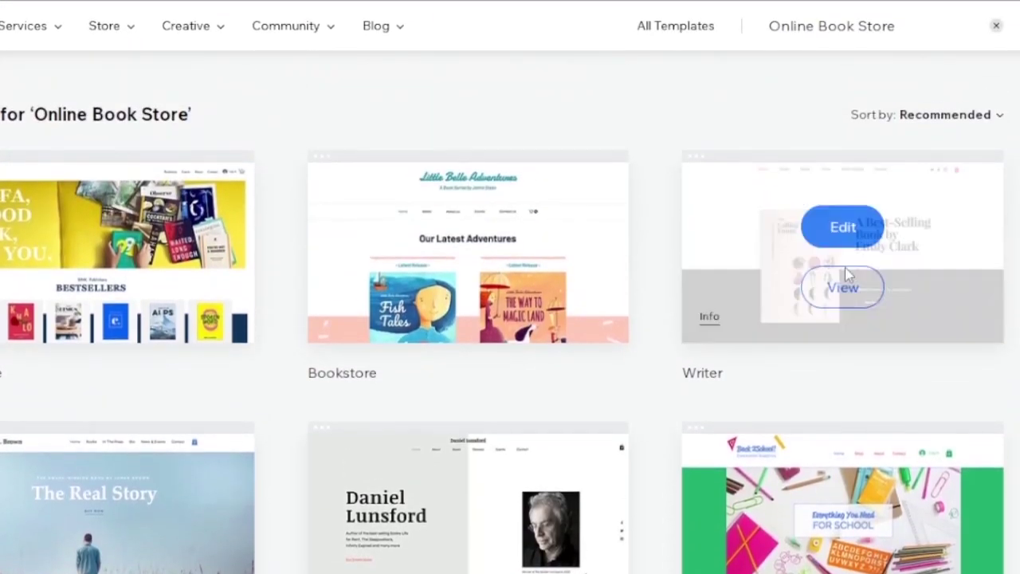
mouse_move(94, 277)
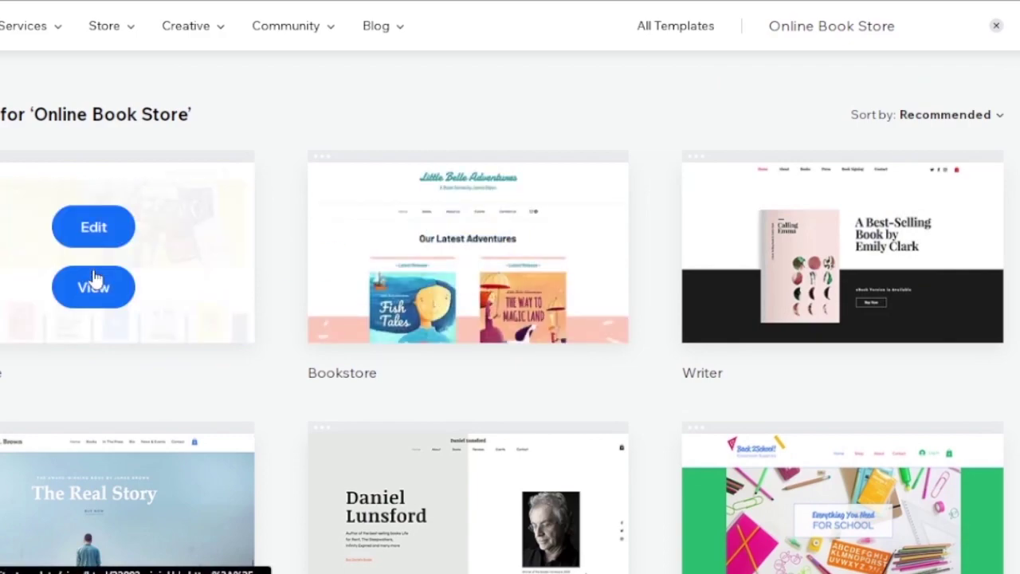
mouse_move(484, 279)
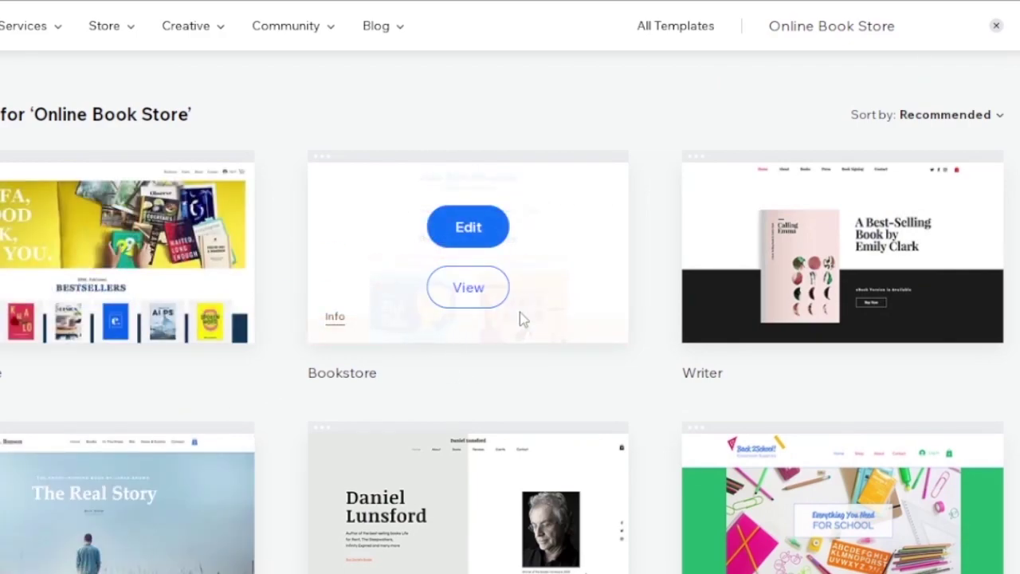
mouse_move(701, 298)
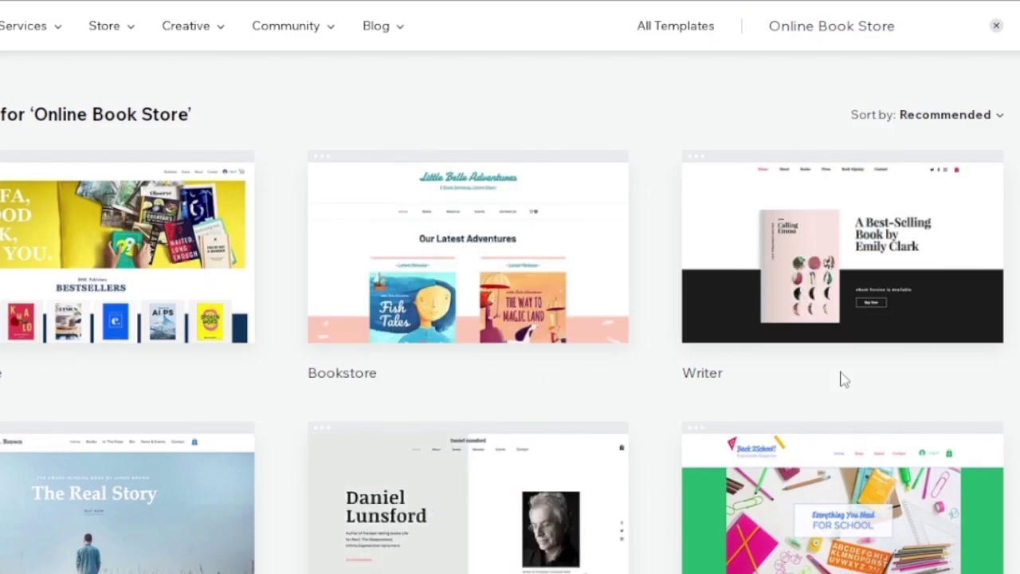
mouse_move(872, 253)
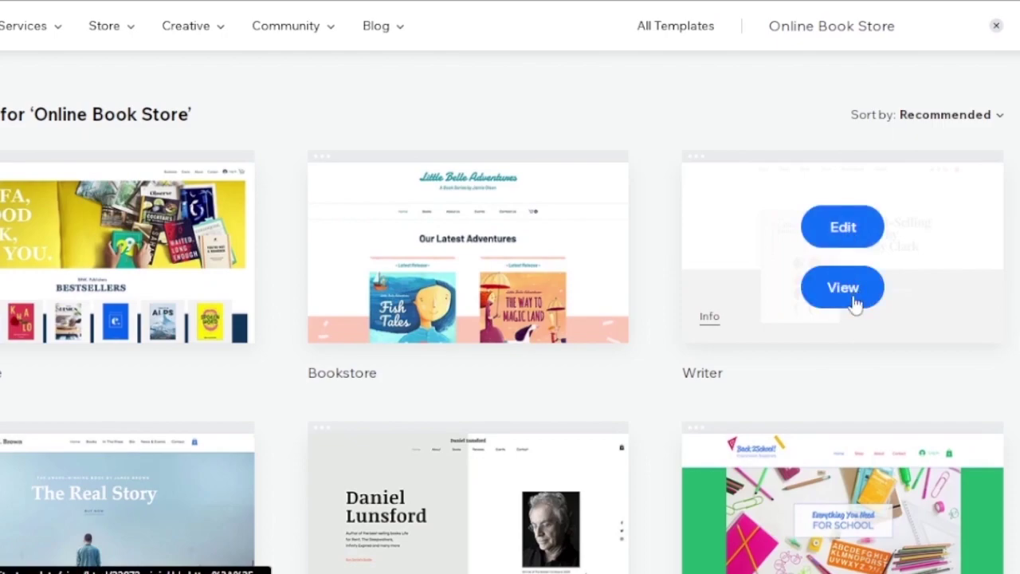
click(848, 226)
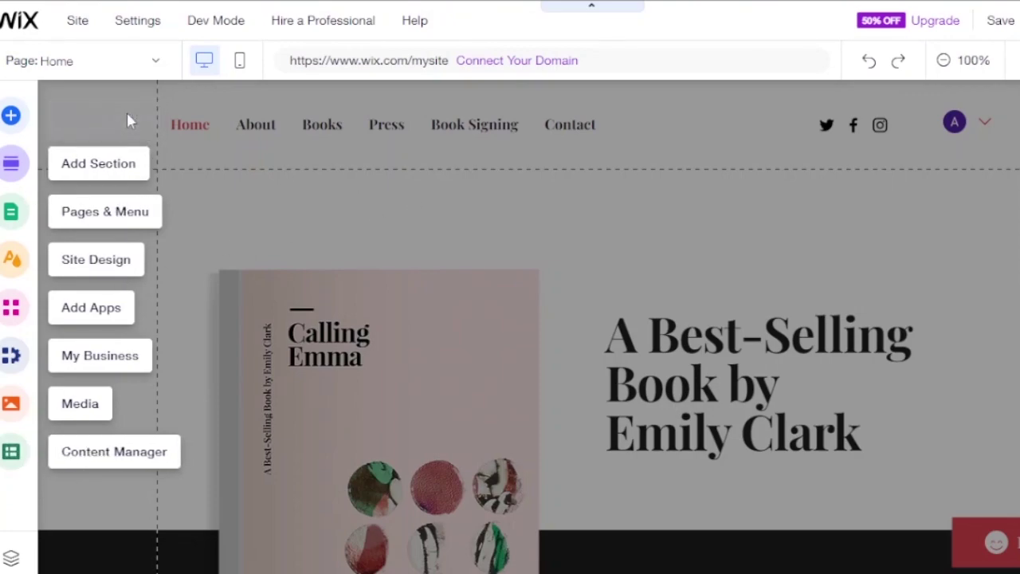
- Open Add Section with the Welcome designs listed and scroll the home page for a drop spot
click(87, 165)
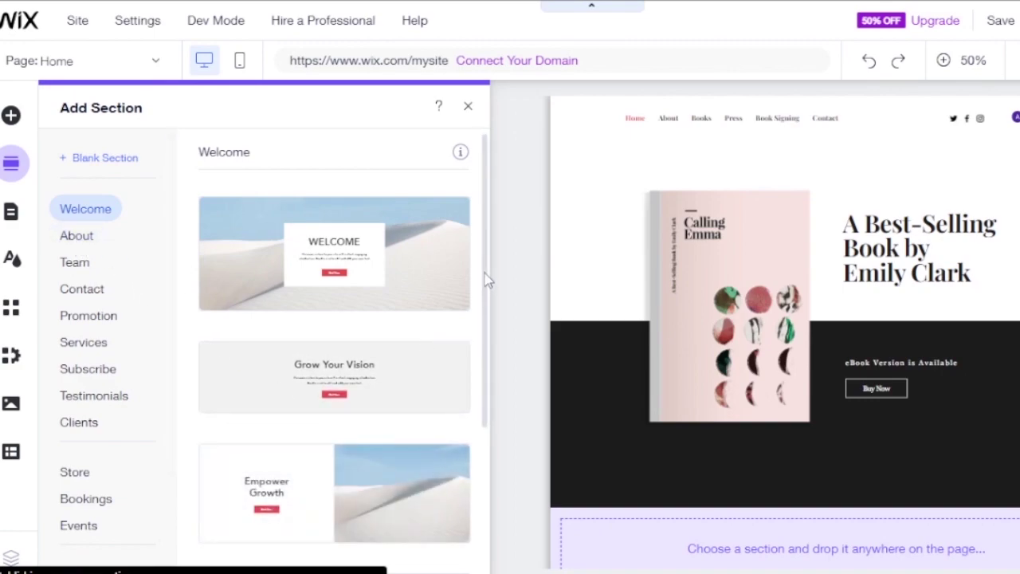
scroll(487, 401, down, 1)
scroll(487, 400, up, 1)
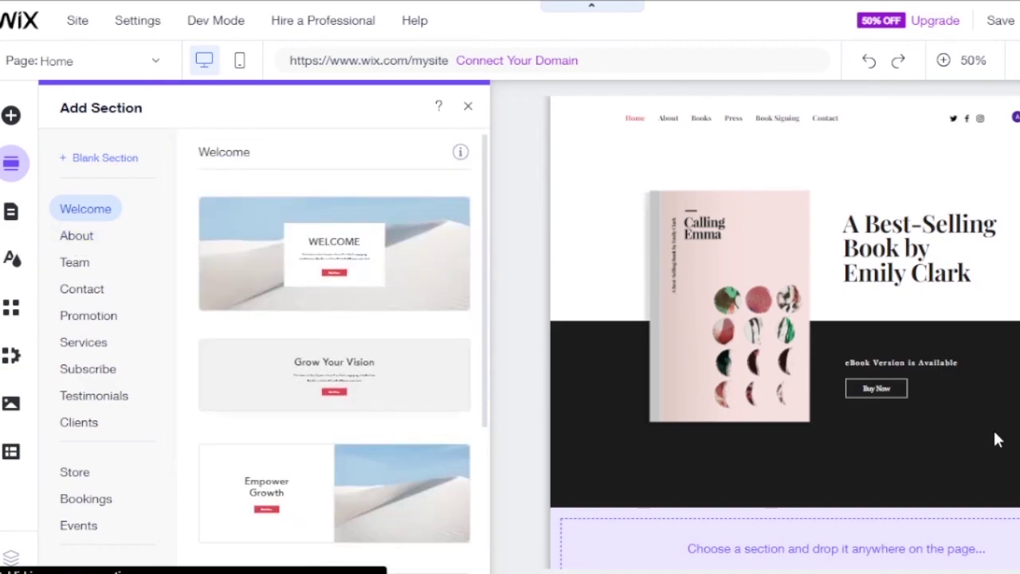
scroll(785, 332, down, 5)
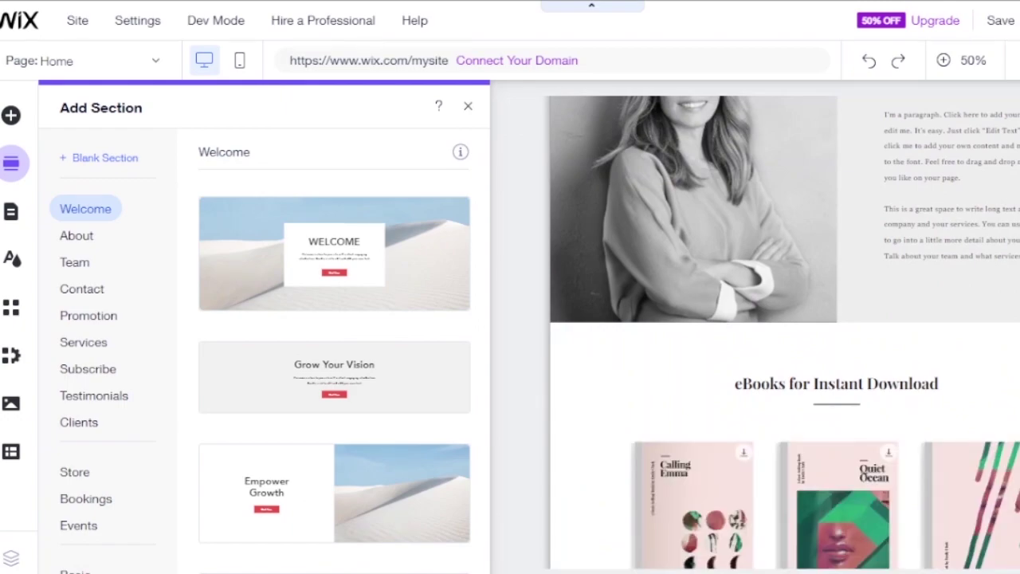
scroll(785, 333, down, 5)
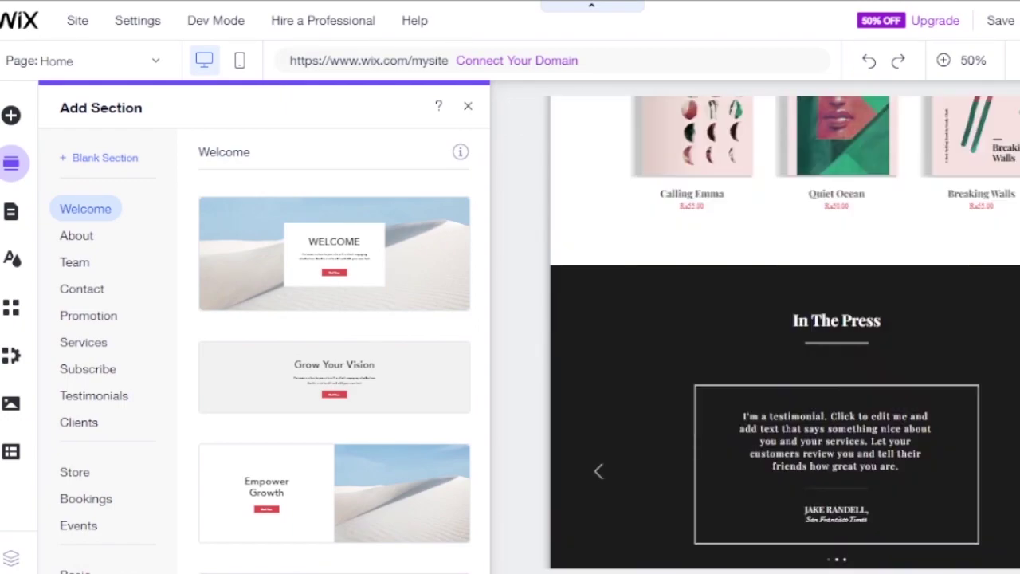
scroll(785, 332, down, 3)
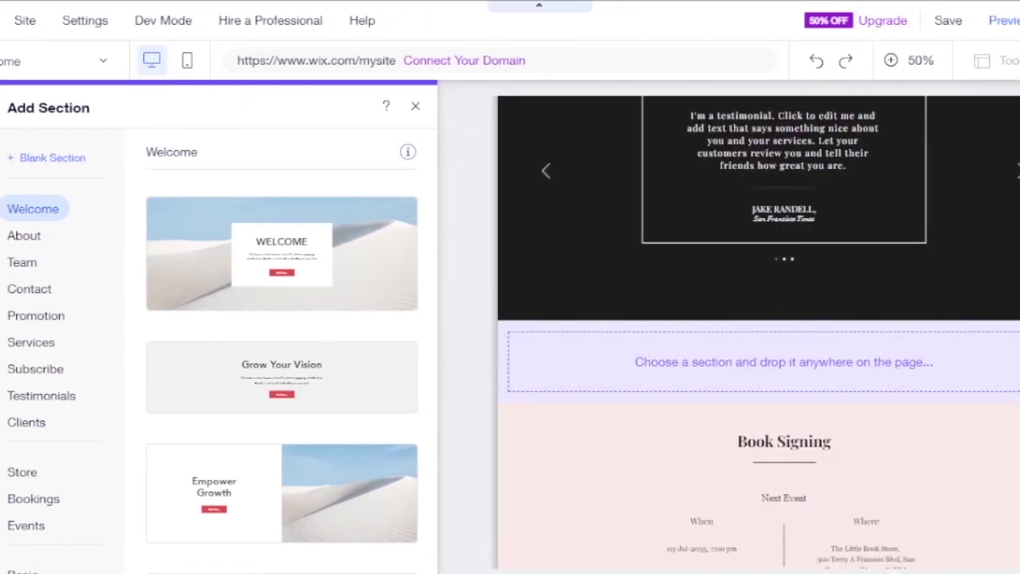
scroll(758, 333, down, 2)
scroll(757, 332, down, 4)
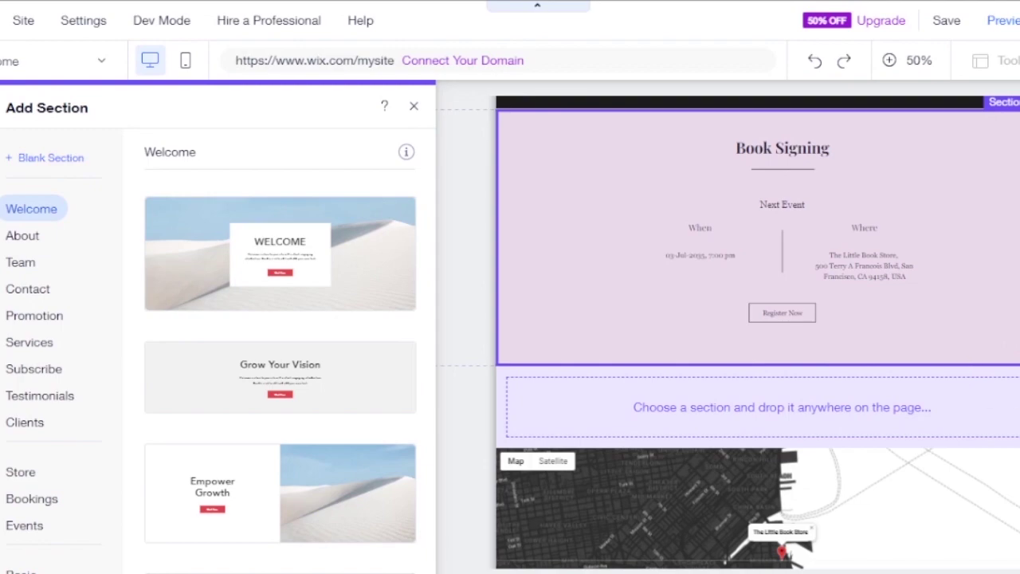
scroll(758, 332, down, 6)
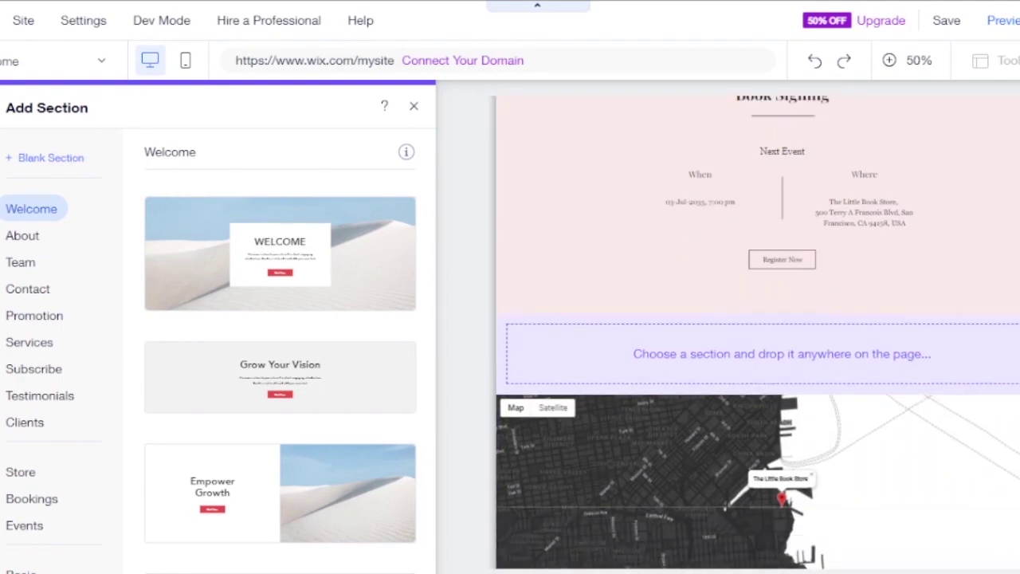
scroll(757, 333, up, 10)
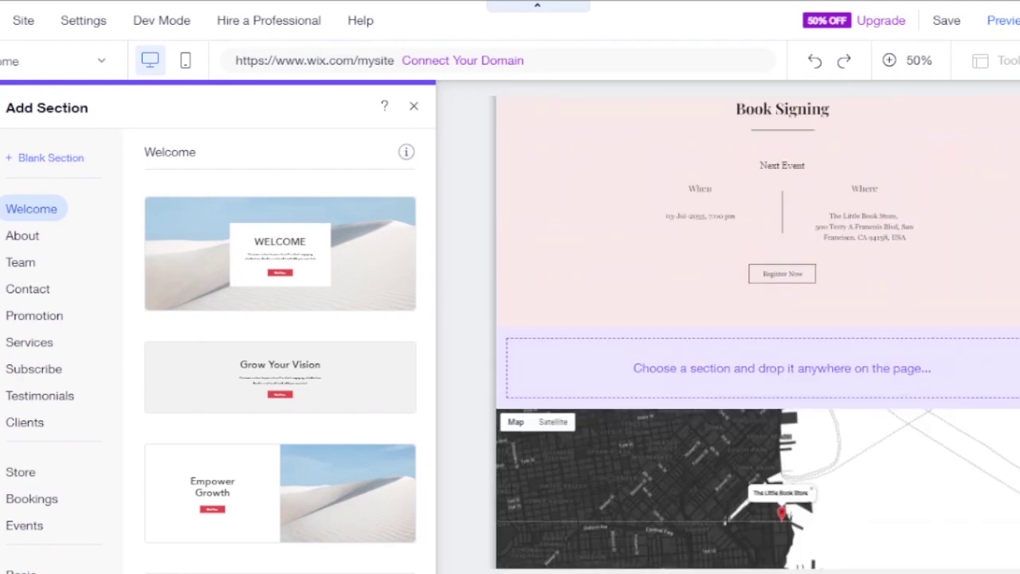
scroll(757, 321, down, 1)
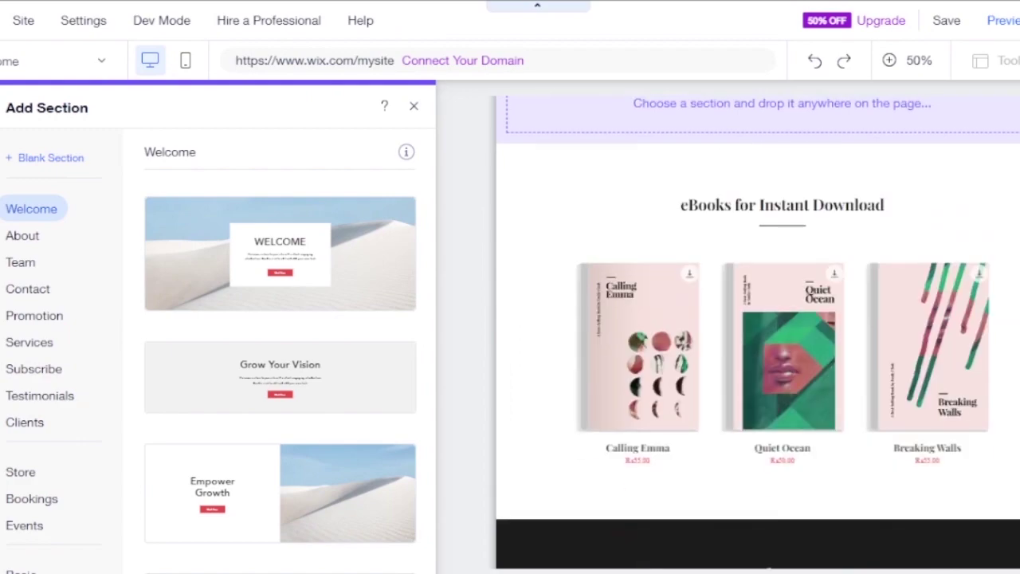
scroll(757, 319, up, 1)
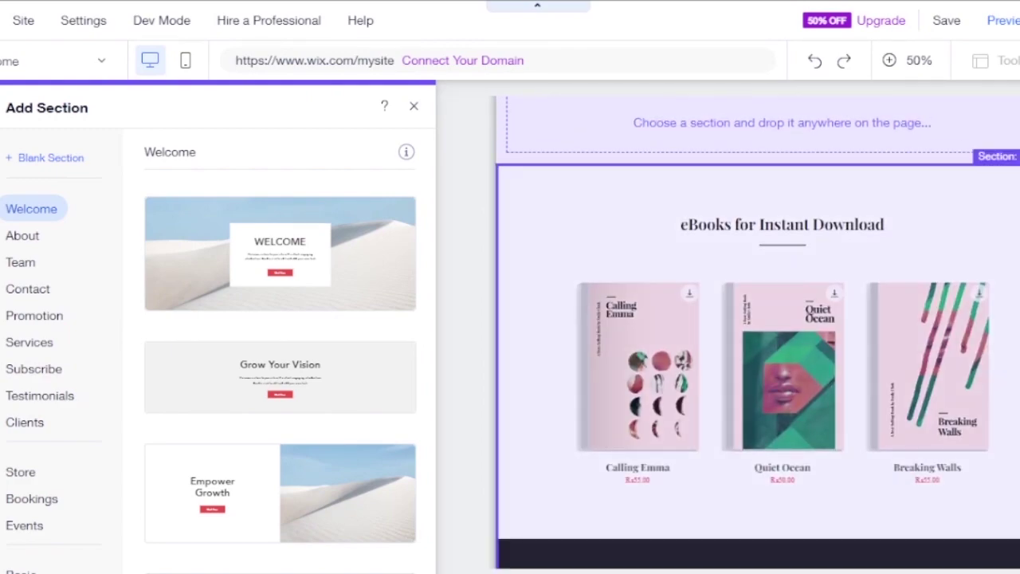
scroll(757, 332, up, 10)
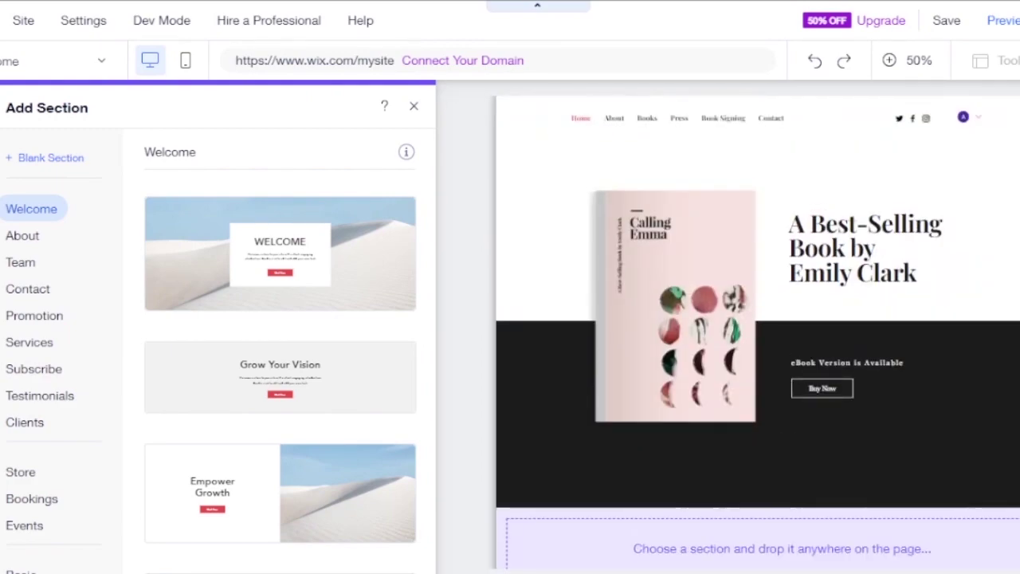
scroll(757, 339, down, 2)
scroll(756, 333, down, 10)
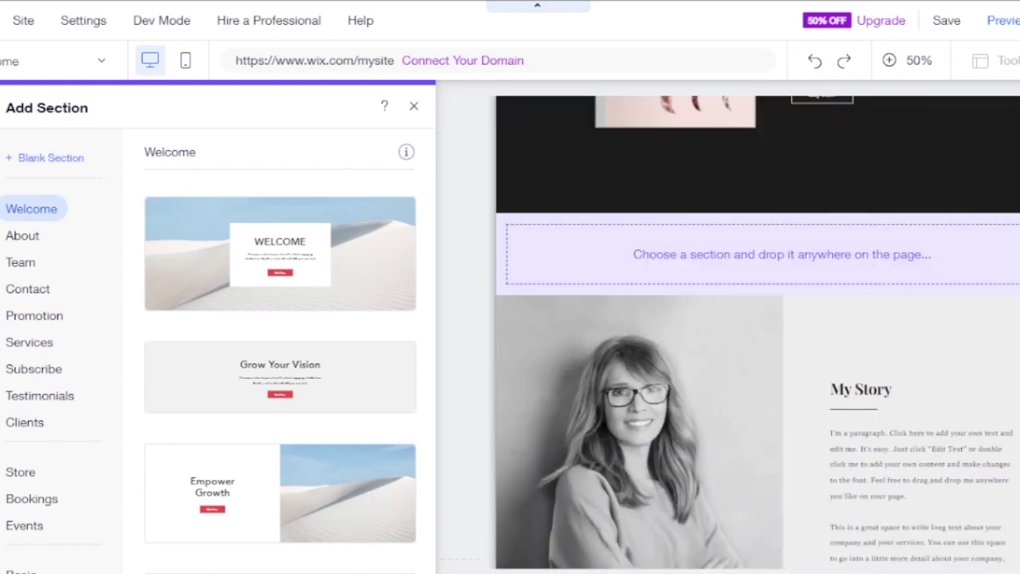
scroll(757, 332, up, 3)
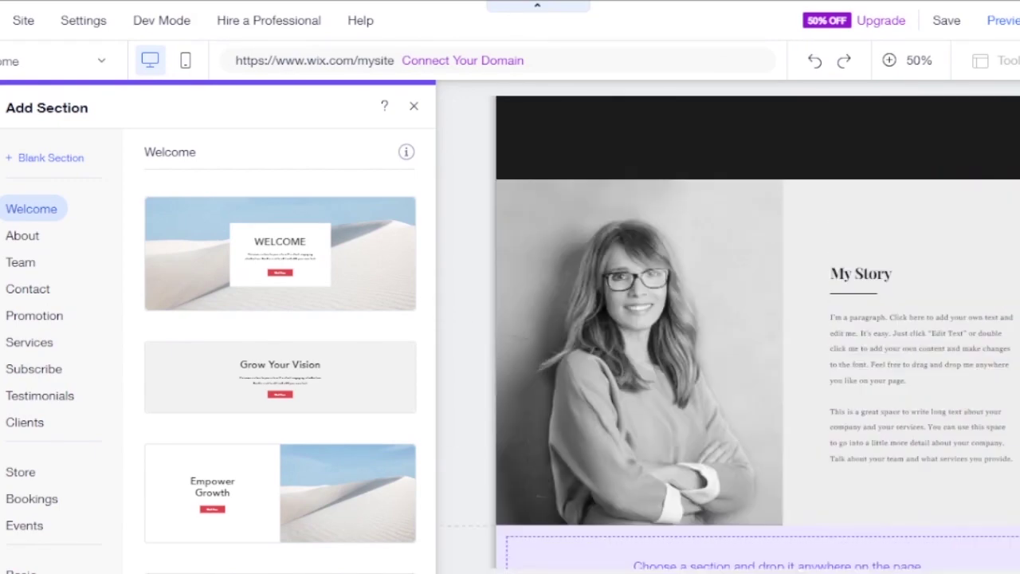
- Drop the first Welcome section above My Story and edit its intro paragraph
drag(259, 271, 673, 227)
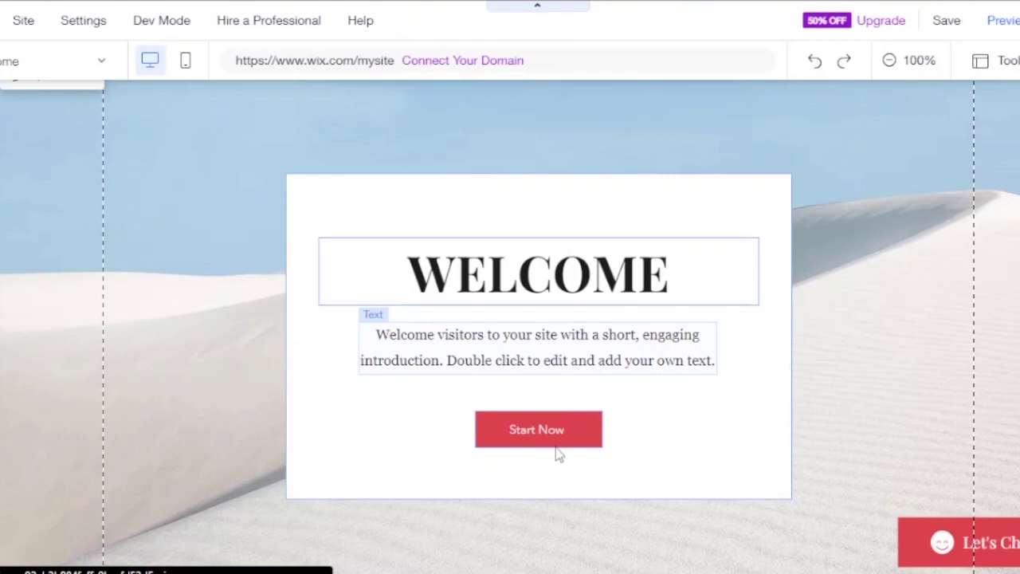
click(590, 343)
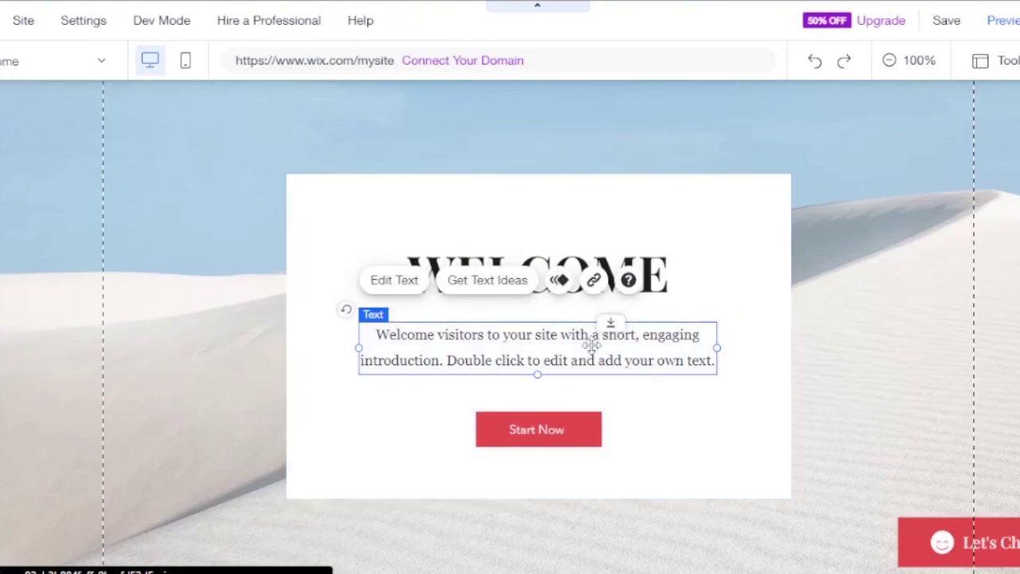
double_click(468, 353)
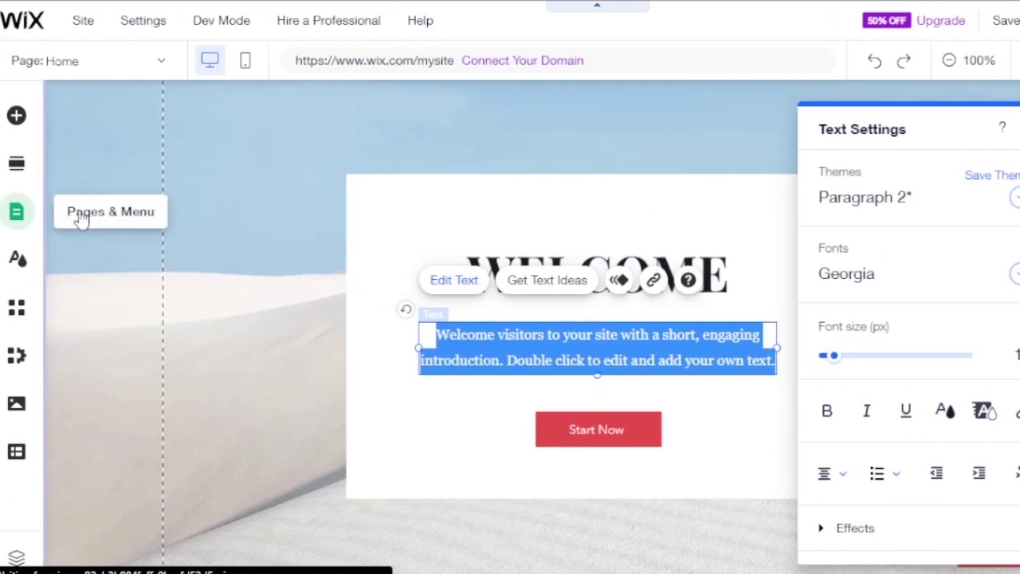
key(Escape)
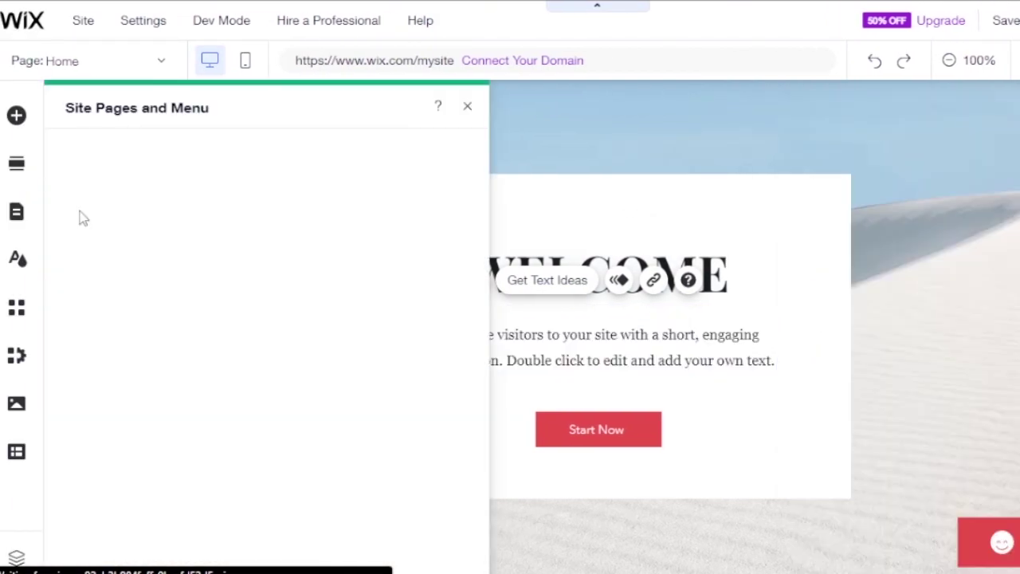
- Open the Site Pages and Menu list
click(80, 216)
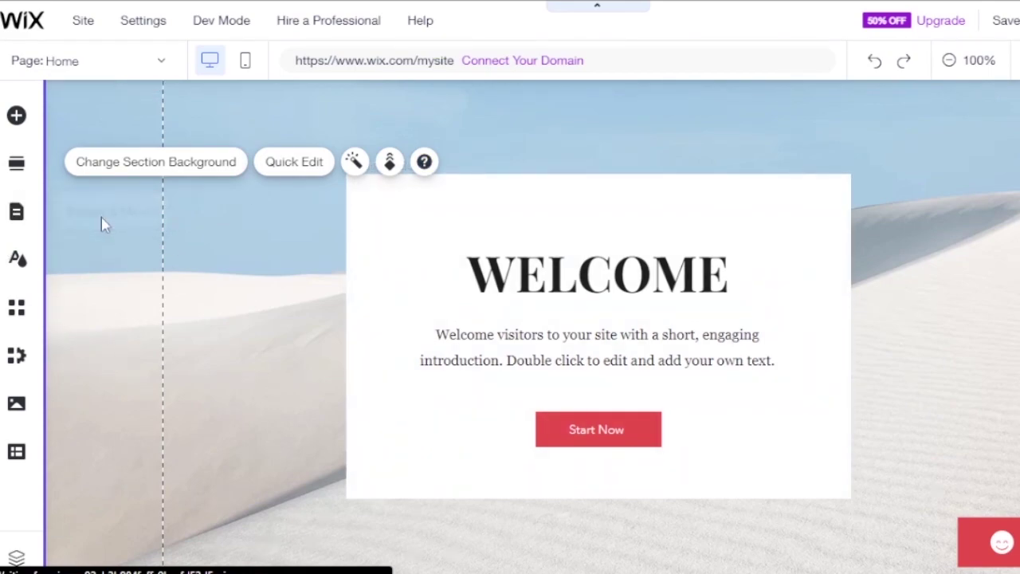
click(18, 212)
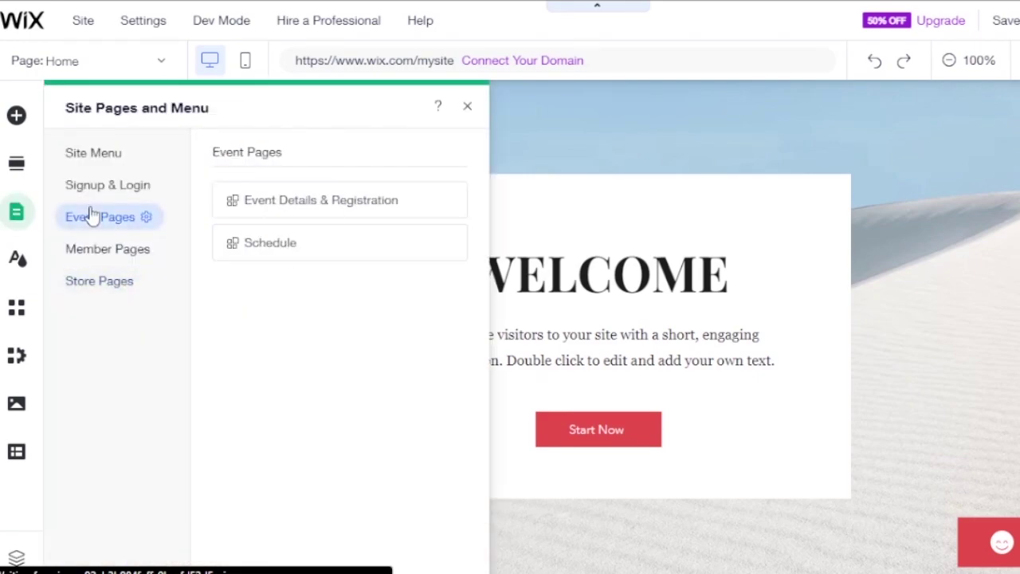
click(95, 157)
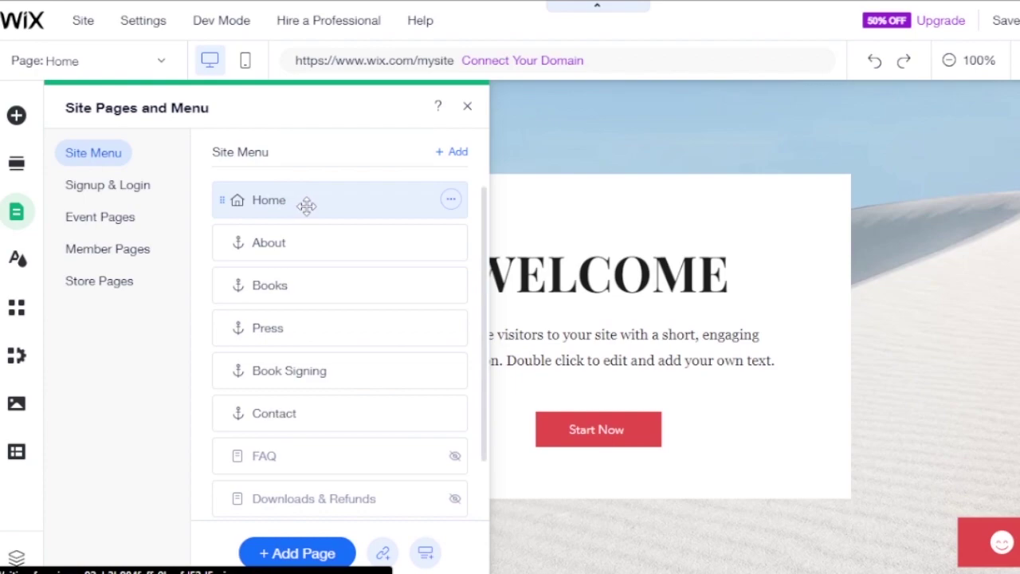
- Nest the Books page under About, then pull it back to a top-level item
click(339, 283)
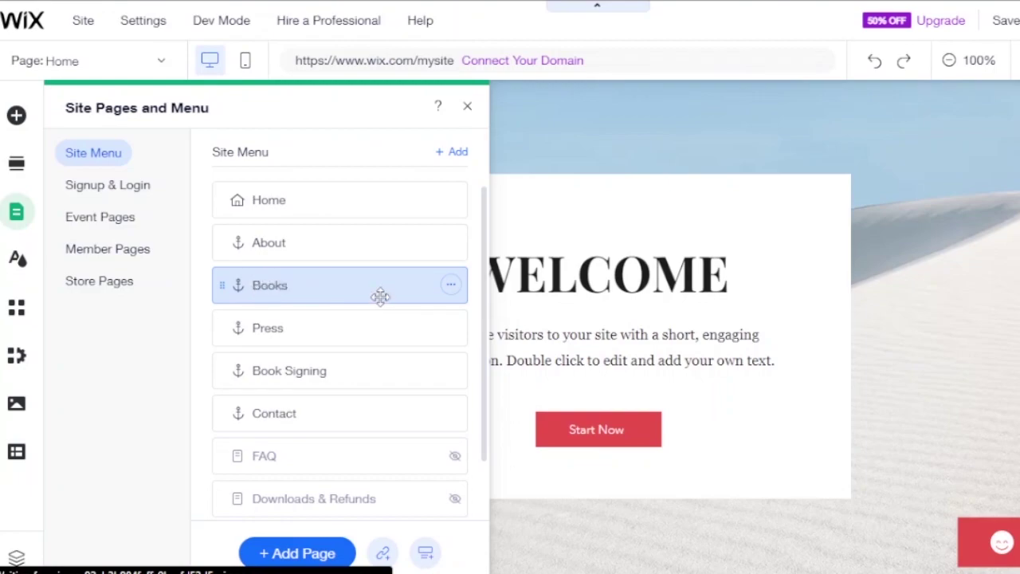
drag(380, 296, 353, 272)
mouse_move(349, 271)
mouse_down()
mouse_move(339, 337)
mouse_move(336, 277)
mouse_up()
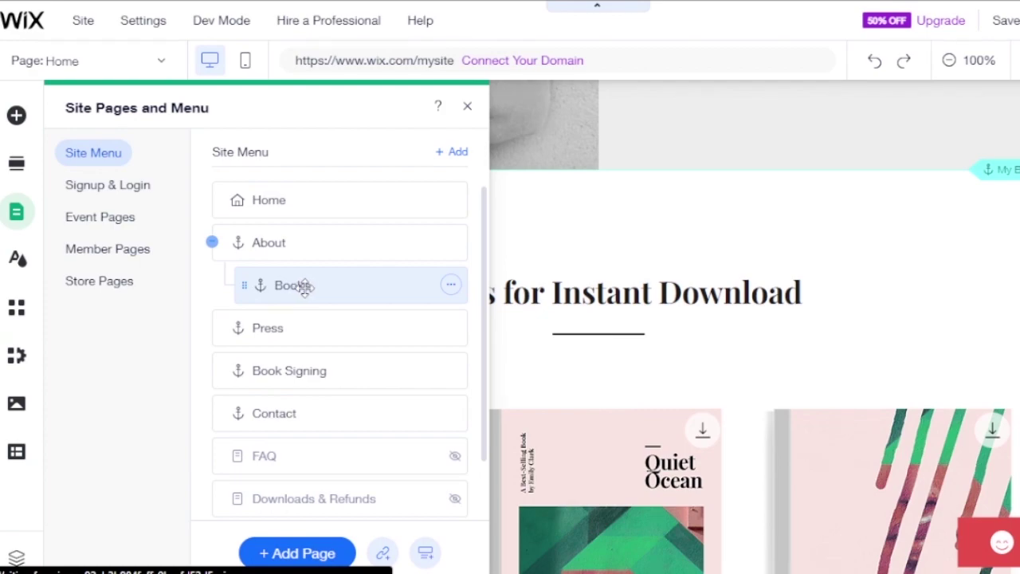
drag(305, 286, 276, 288)
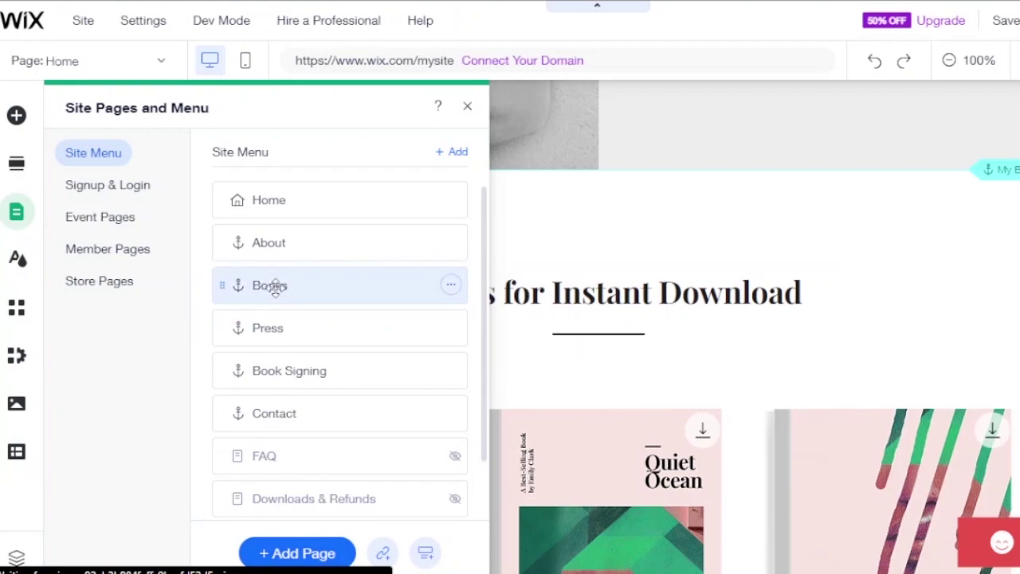
click(275, 288)
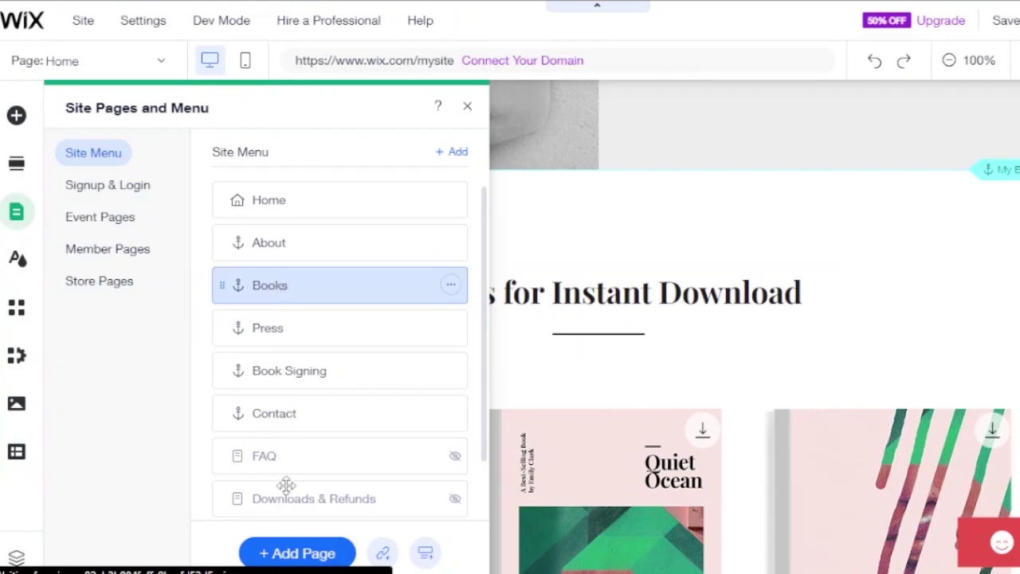
- Add an About page from the About Us template, keeping the name About
click(323, 558)
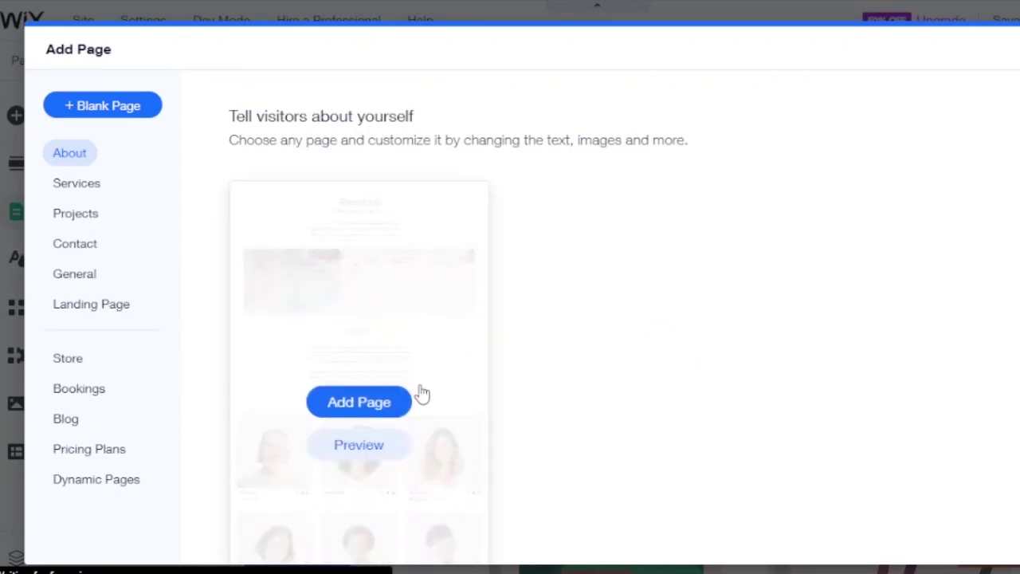
click(380, 403)
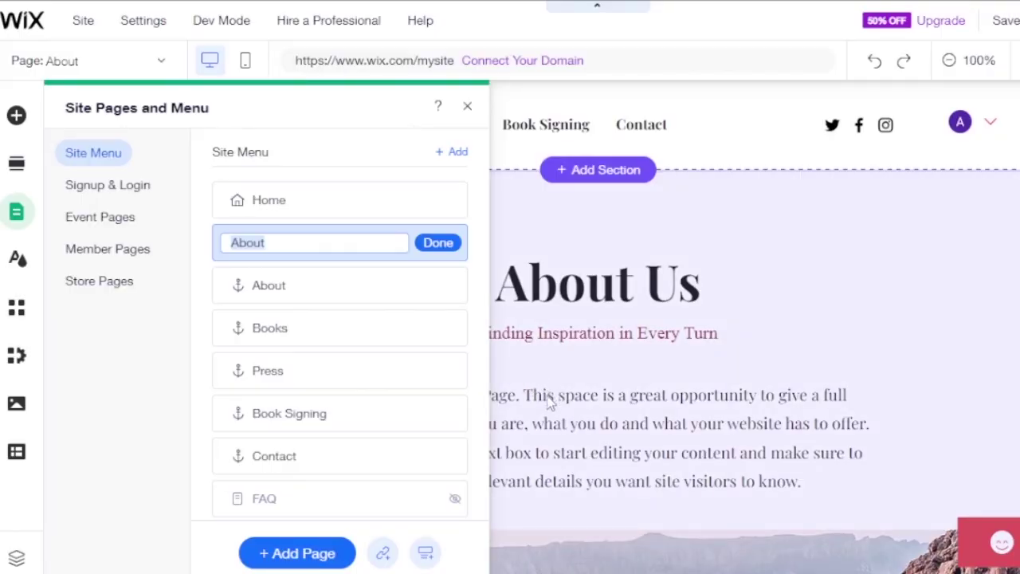
key(Return)
drag(488, 291, 489, 196)
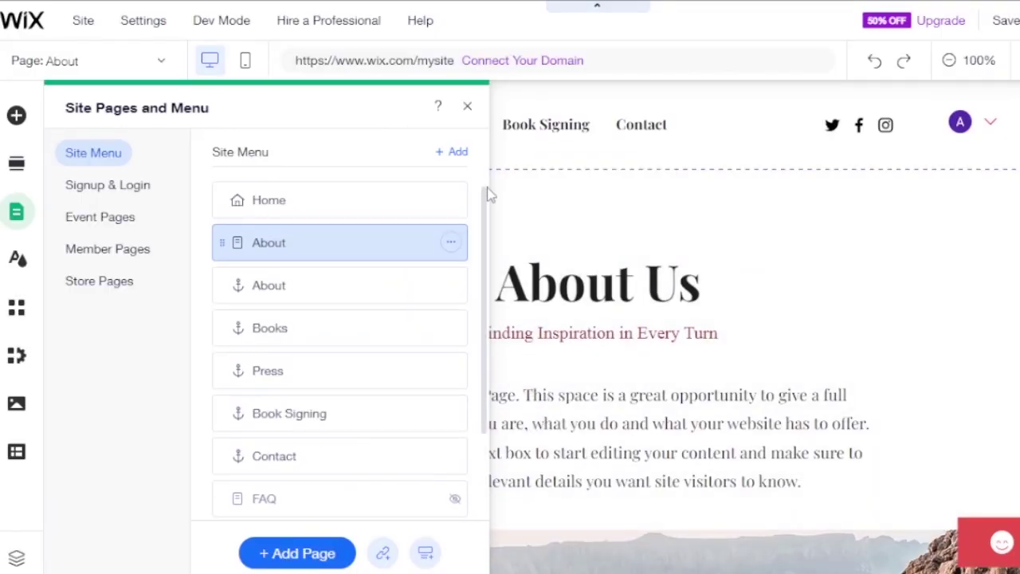
- Browse the Event, Member and Store page templates
click(111, 223)
click(136, 260)
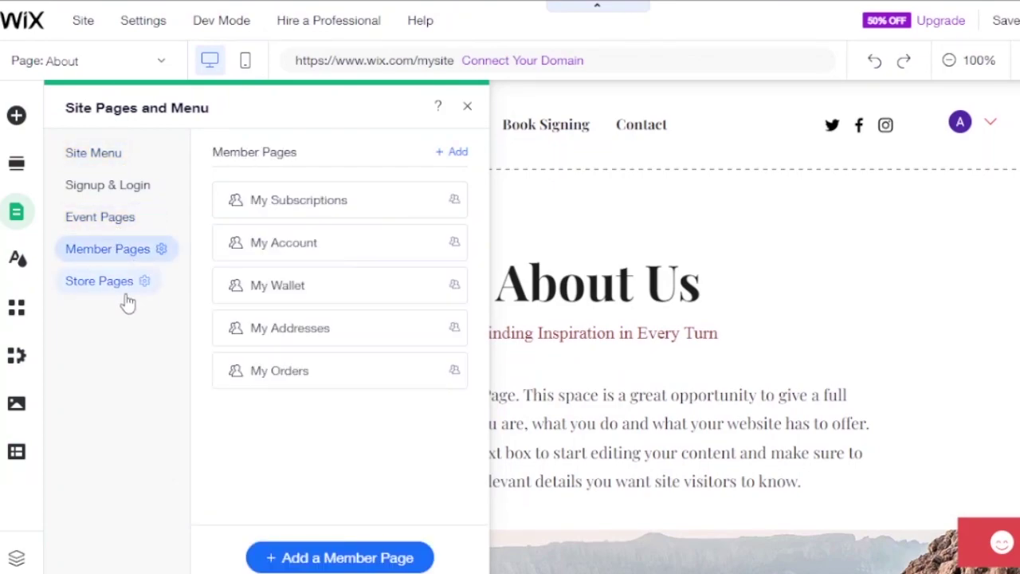
click(125, 292)
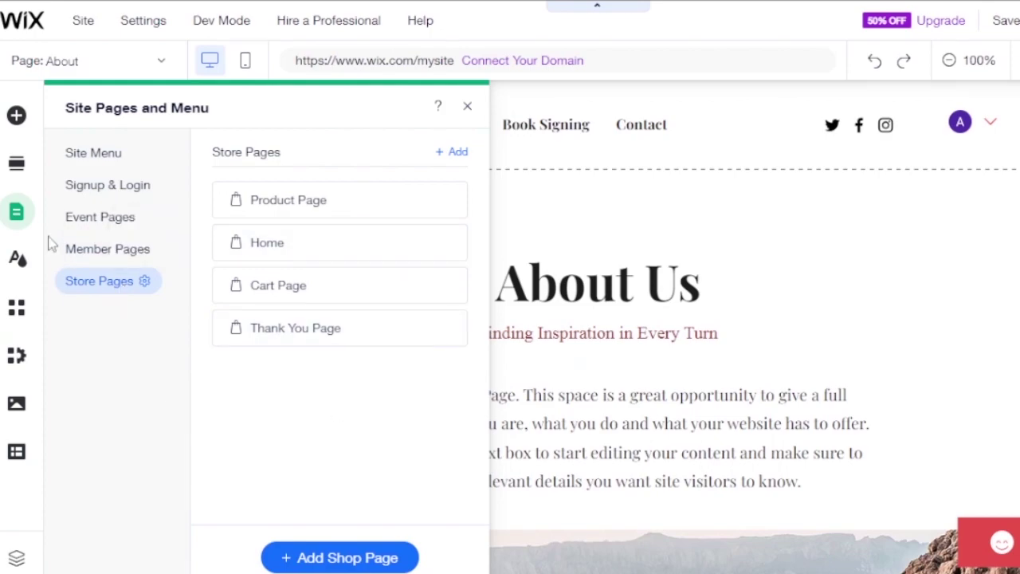
- Open Add Elements and browse Image and Decorative art: Featured, Logos & Badges, Characters
click(18, 120)
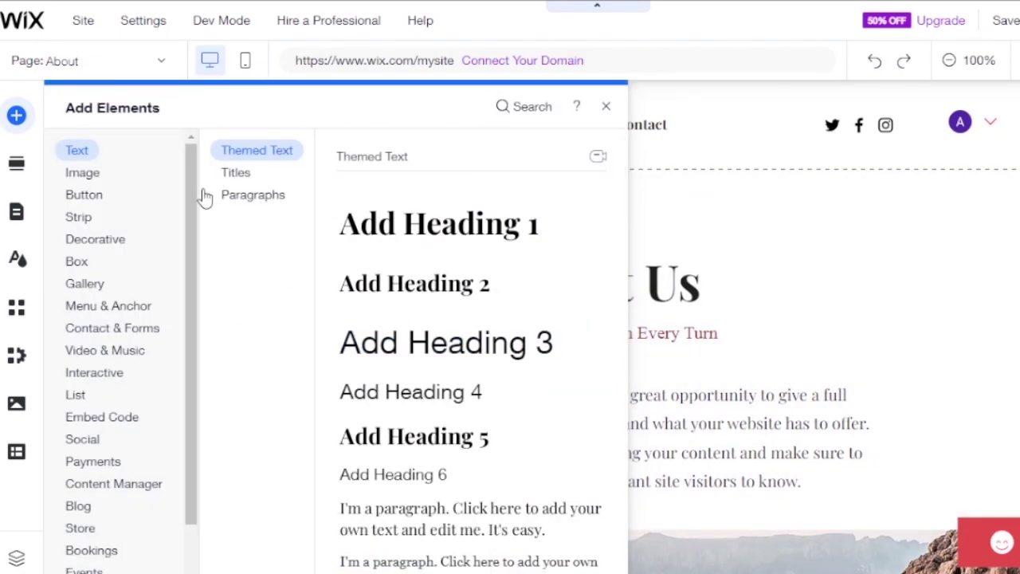
click(100, 176)
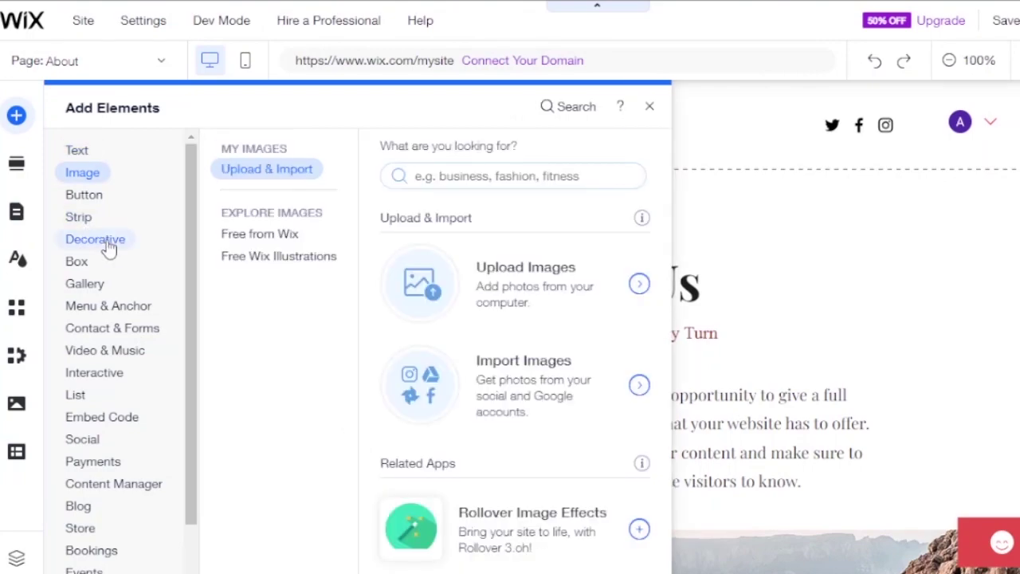
click(109, 242)
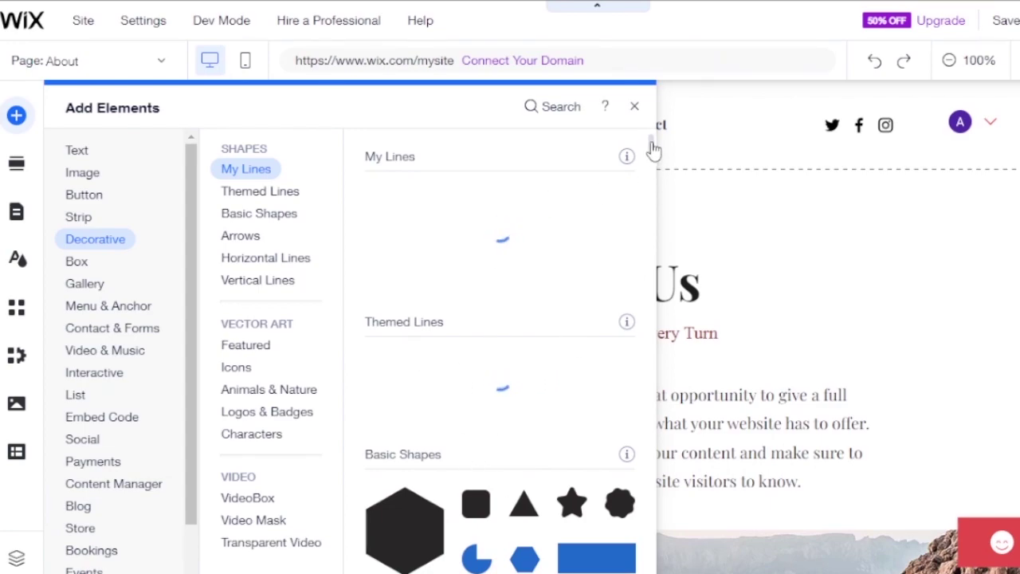
drag(654, 148, 654, 176)
scroll(653, 195, down, 4)
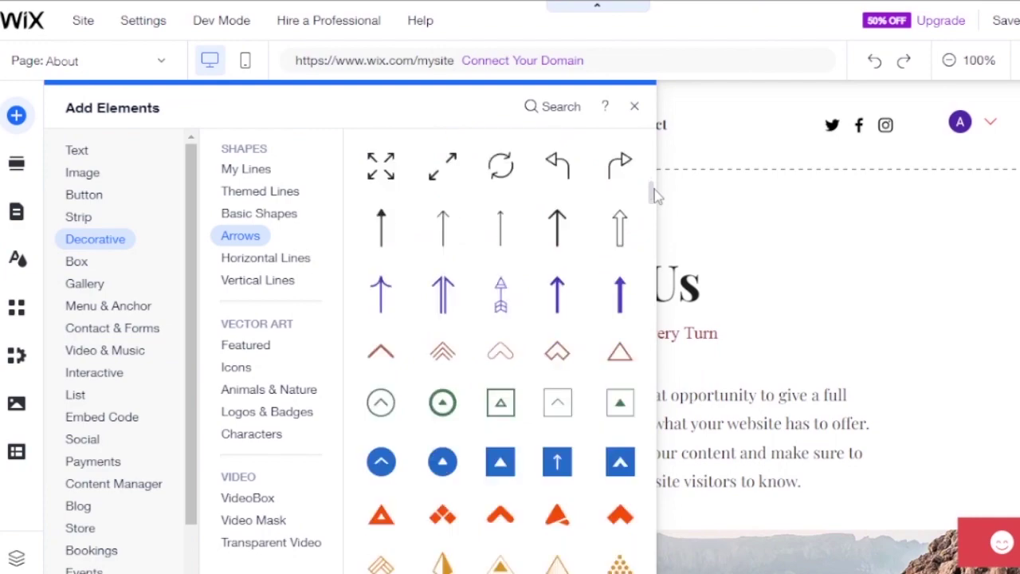
scroll(653, 195, up, 5)
scroll(653, 195, down, 5)
click(243, 348)
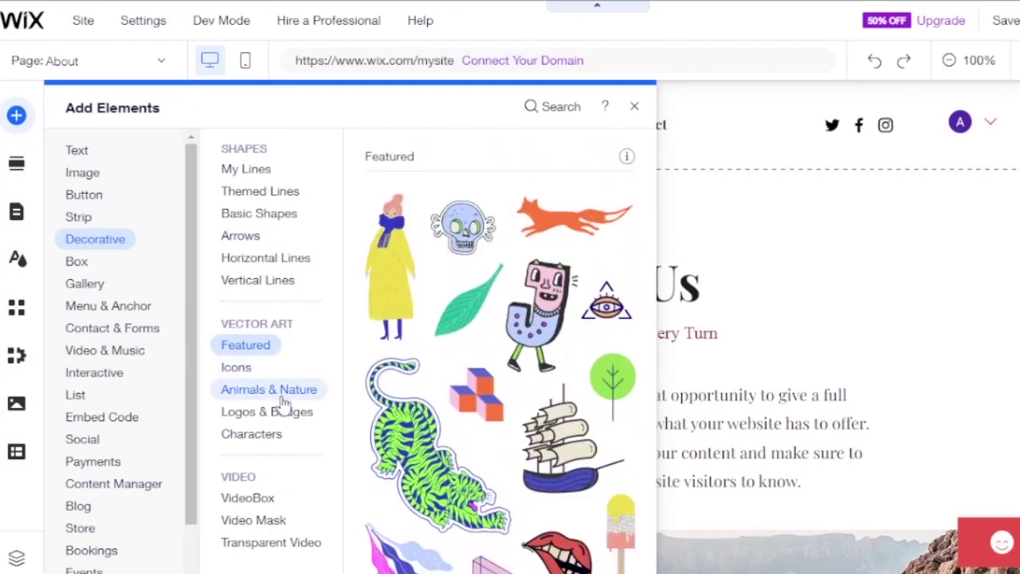
click(284, 413)
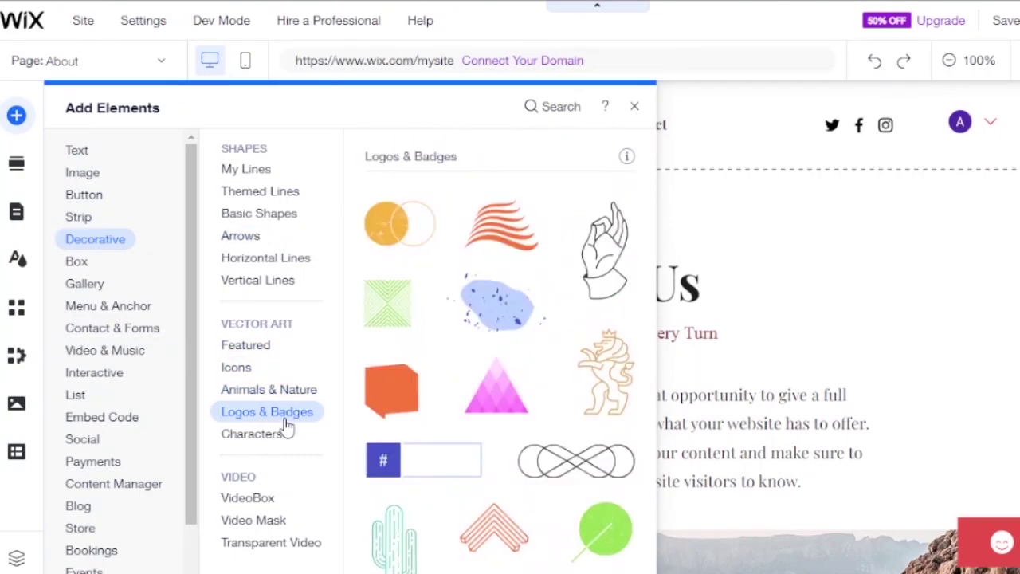
click(283, 438)
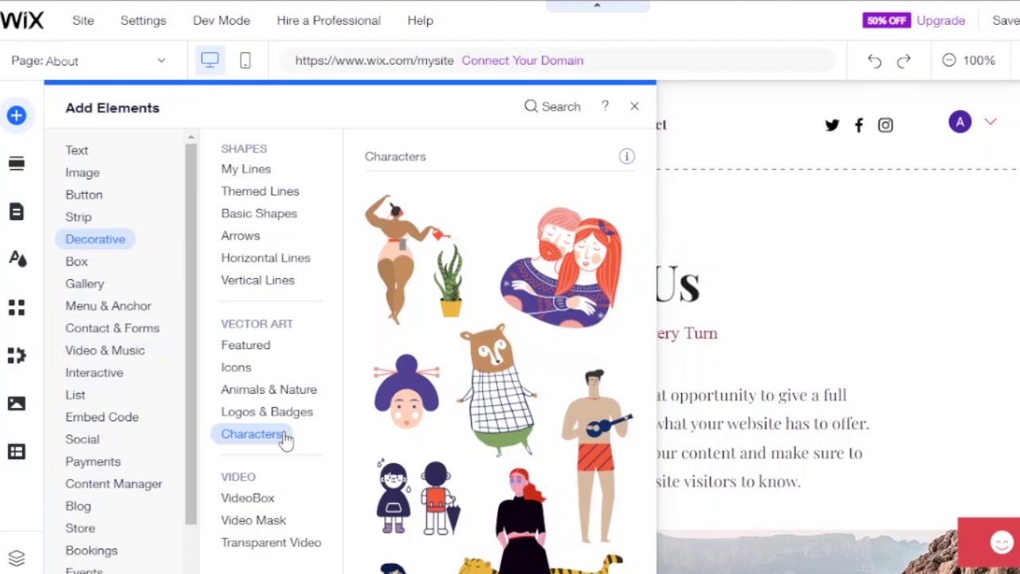
- Browse the Box, Video & Music and Embed Code element categories
click(77, 269)
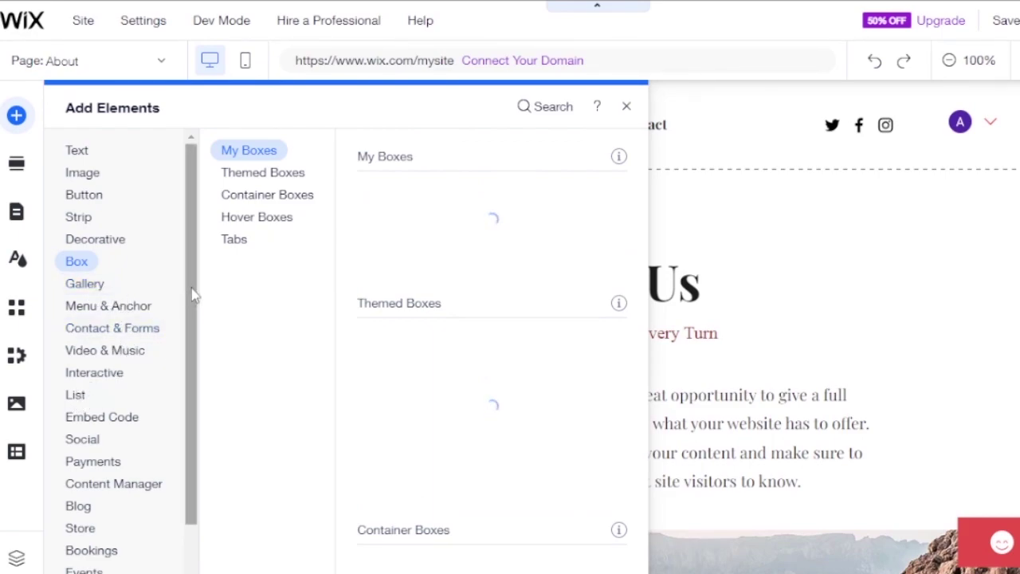
scroll(193, 359, down, 2)
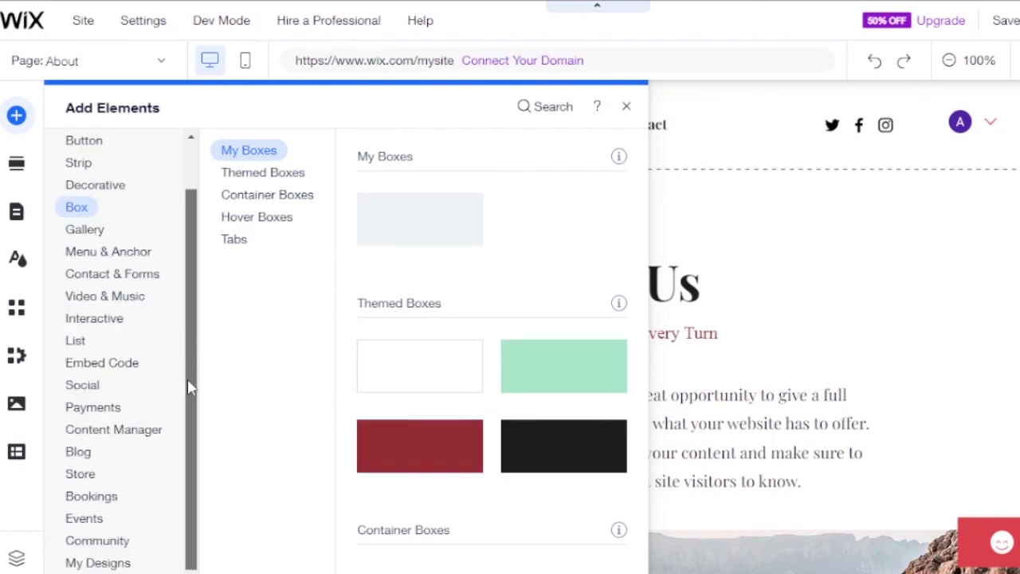
click(101, 494)
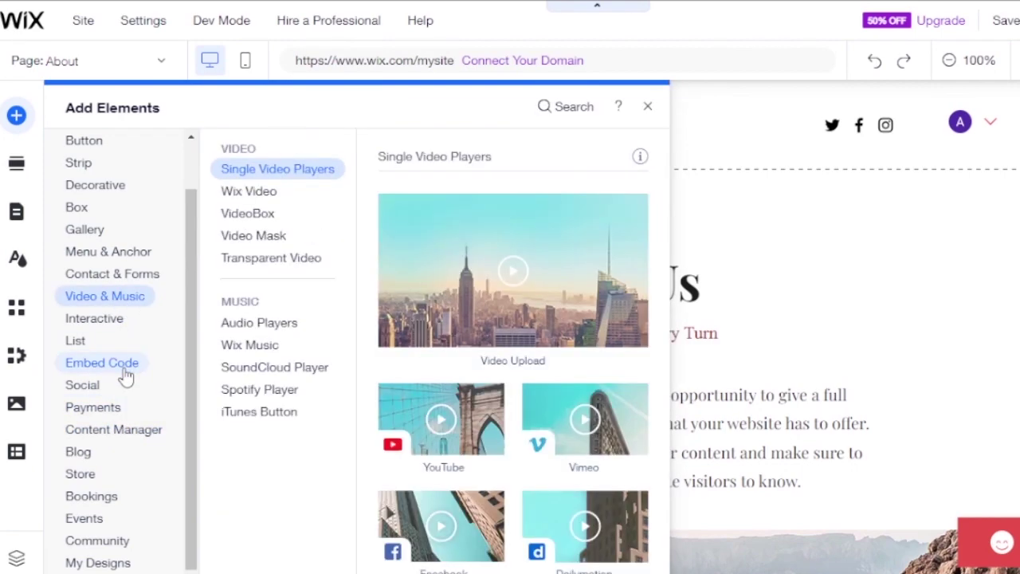
mouse_move(125, 375)
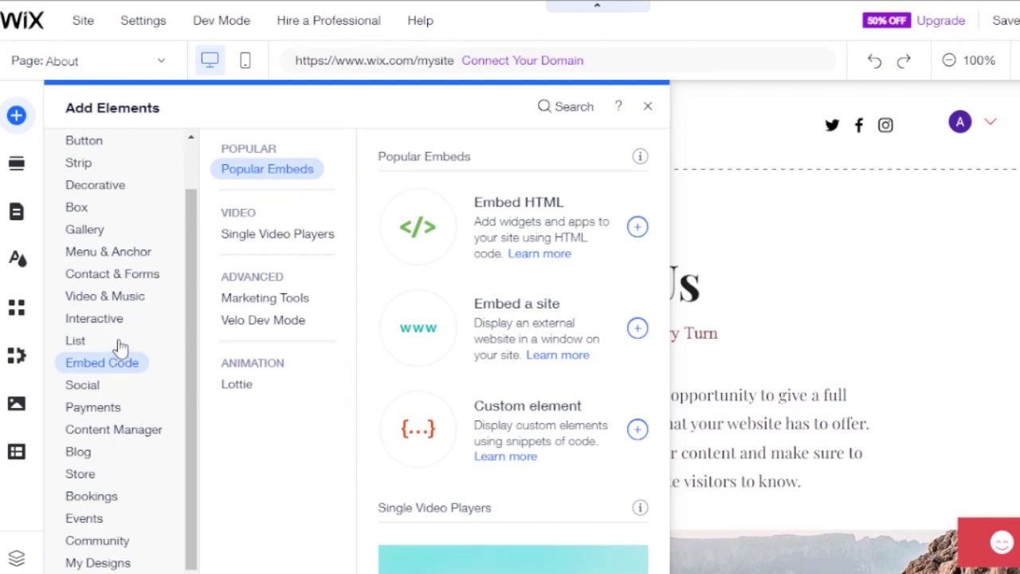
- Browse the App Market, then open and close the Media panel to uncover the About Us page
click(16, 310)
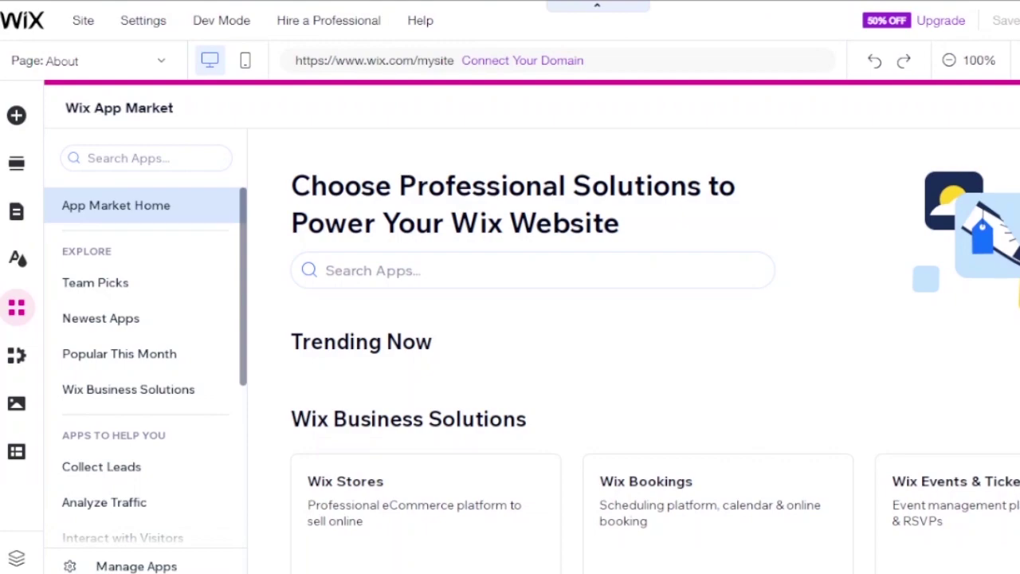
scroll(653, 350, down, 3)
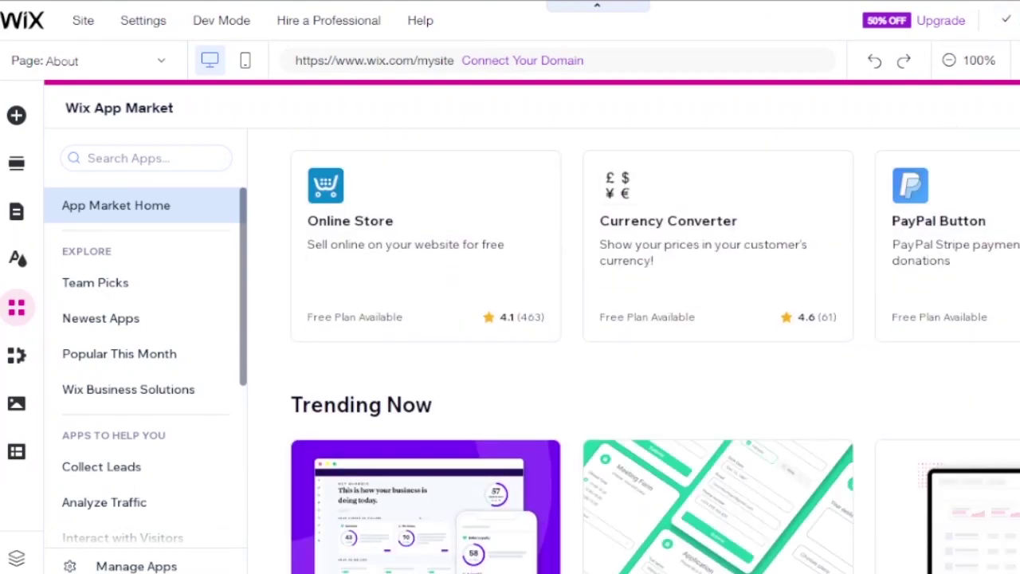
scroll(654, 350, down, 4)
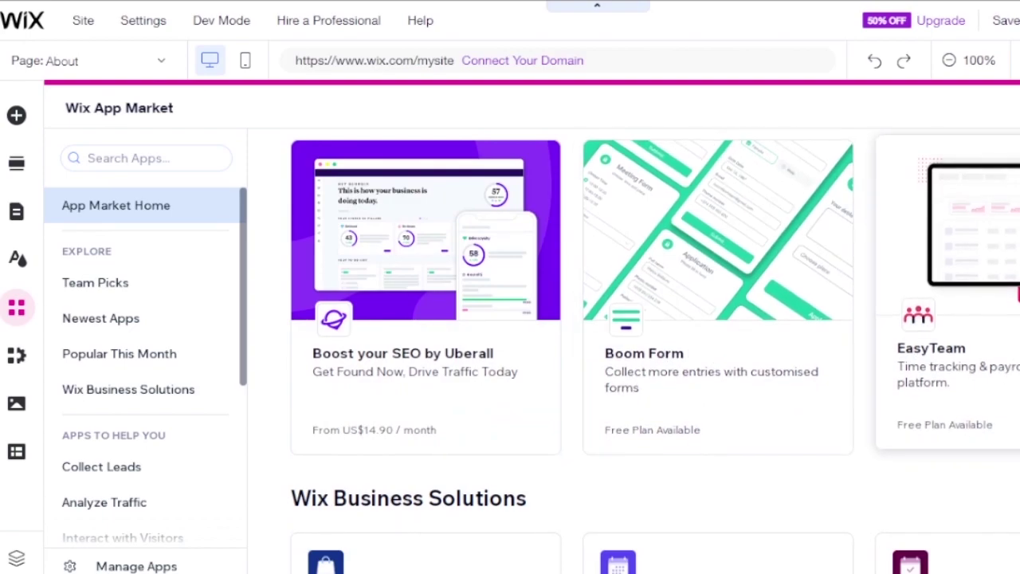
scroll(654, 351, down, 5)
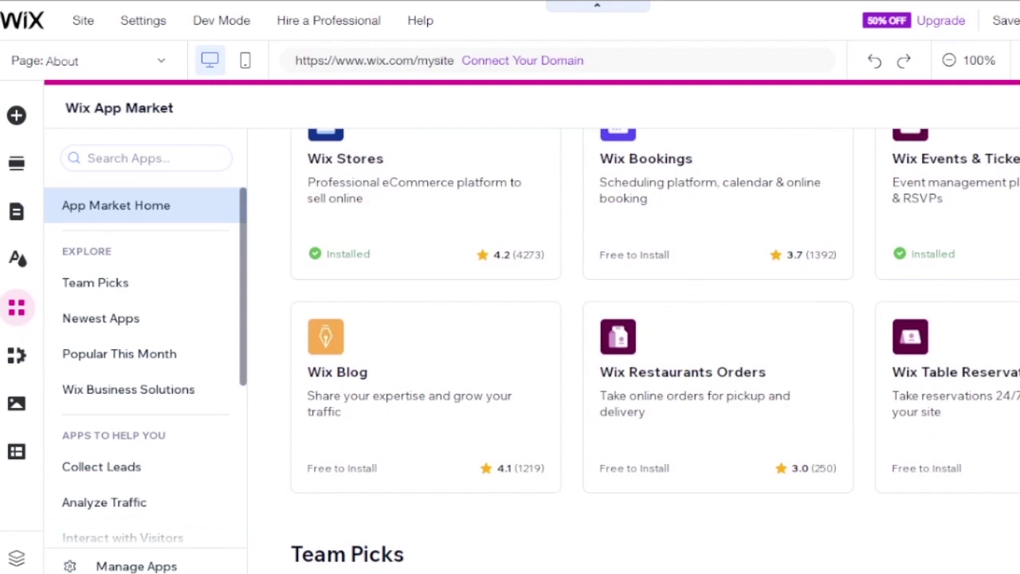
click(16, 404)
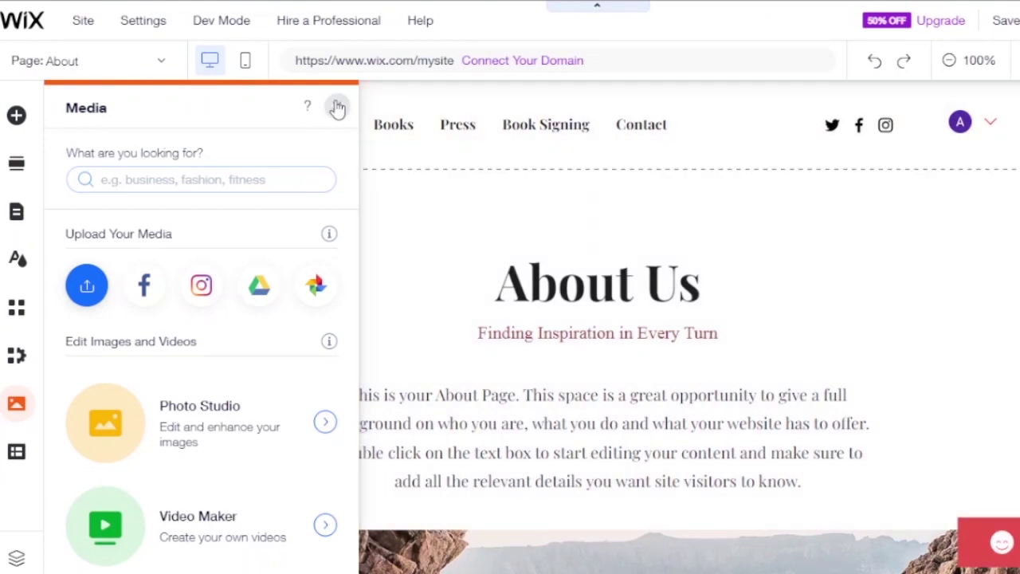
click(337, 107)
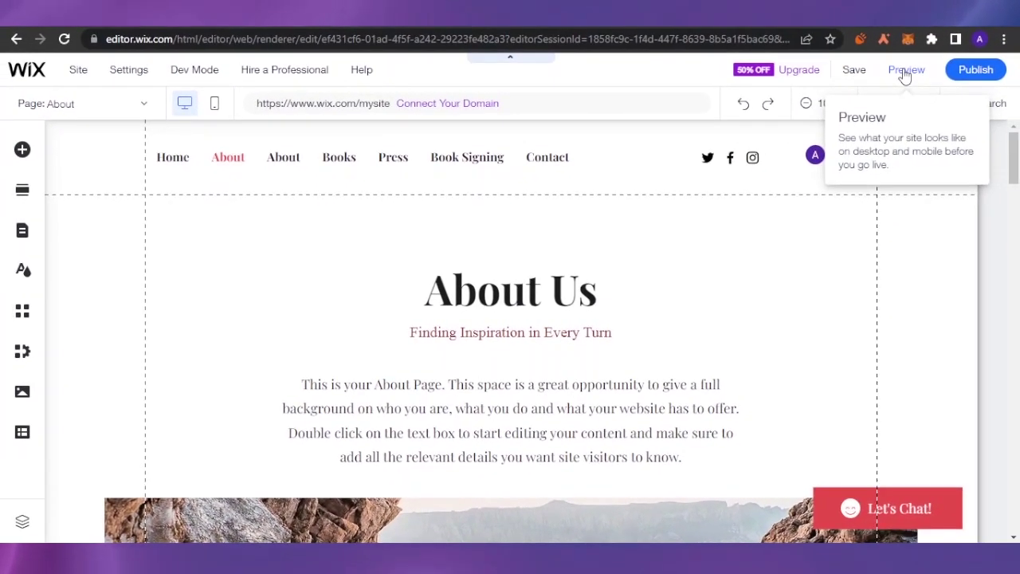
- Switch to Preview mode and go to the Home page
click(905, 72)
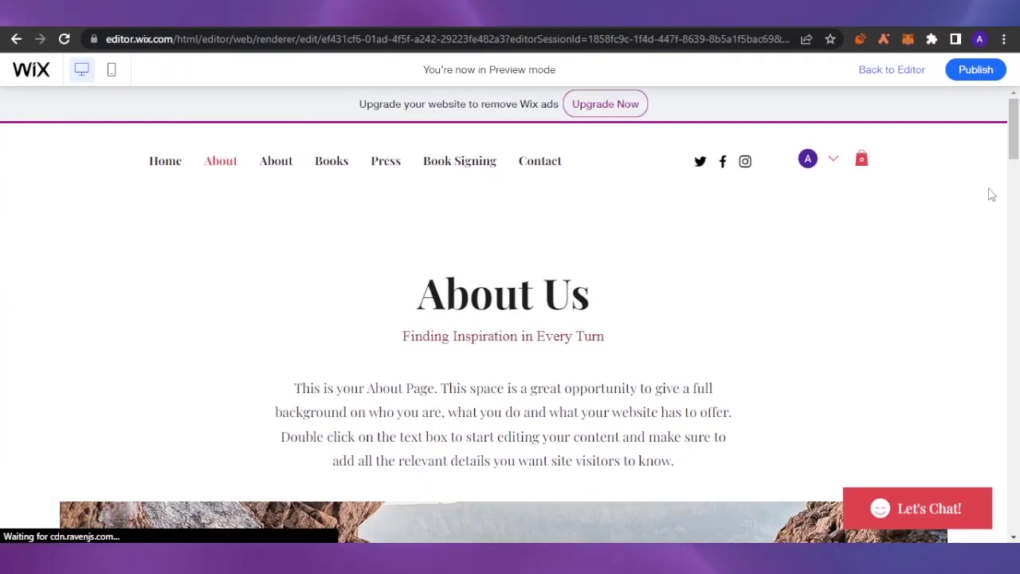
mouse_move(1015, 112)
mouse_down()
mouse_move(1016, 144)
mouse_move(1016, 112)
mouse_up()
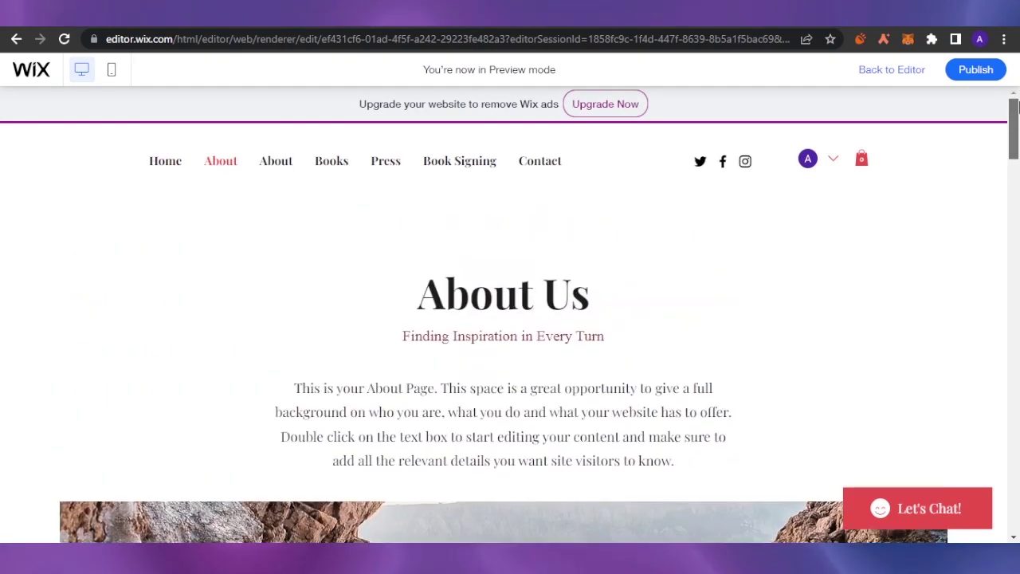
click(169, 162)
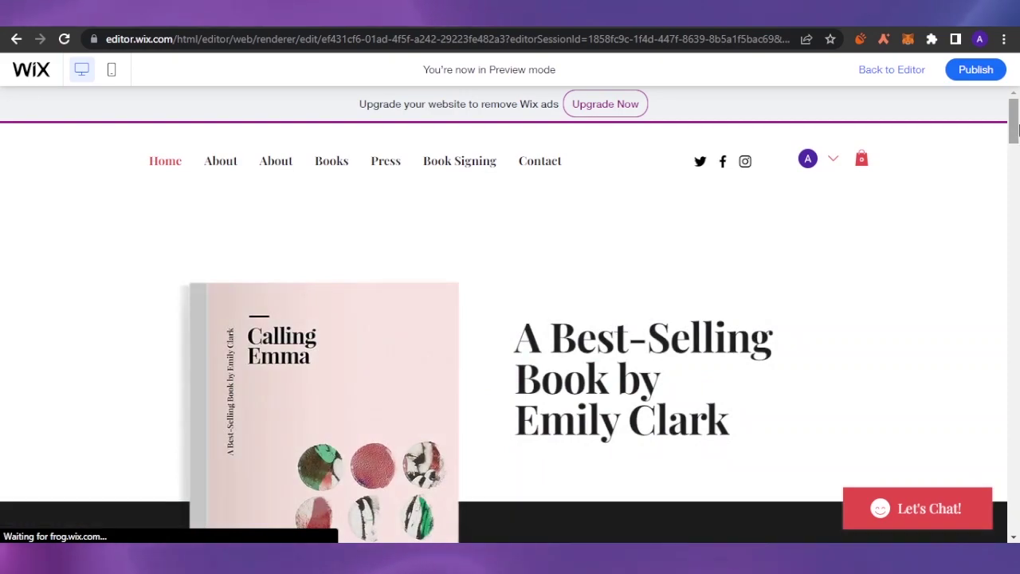
- Scroll the Home page down to the 'eBooks for Instant Download' section
drag(1017, 127, 1018, 243)
drag(1017, 243, 1015, 368)
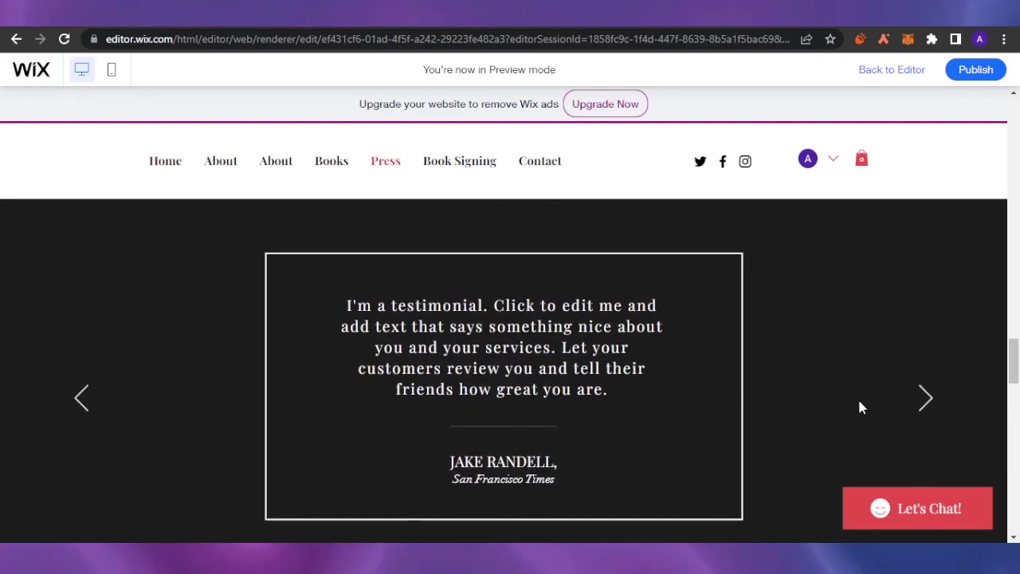
drag(1016, 372, 1008, 279)
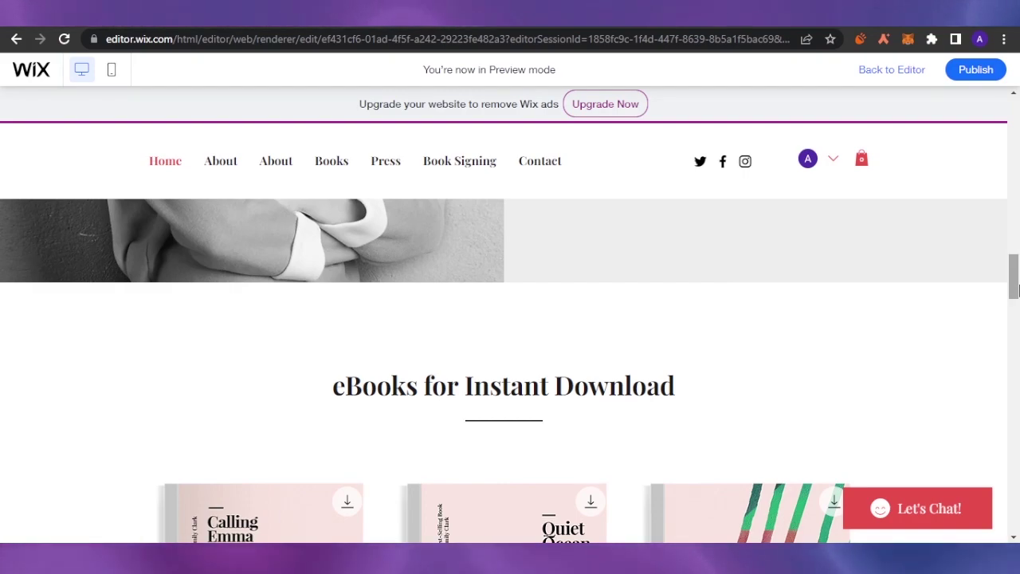
drag(1013, 291, 1013, 295)
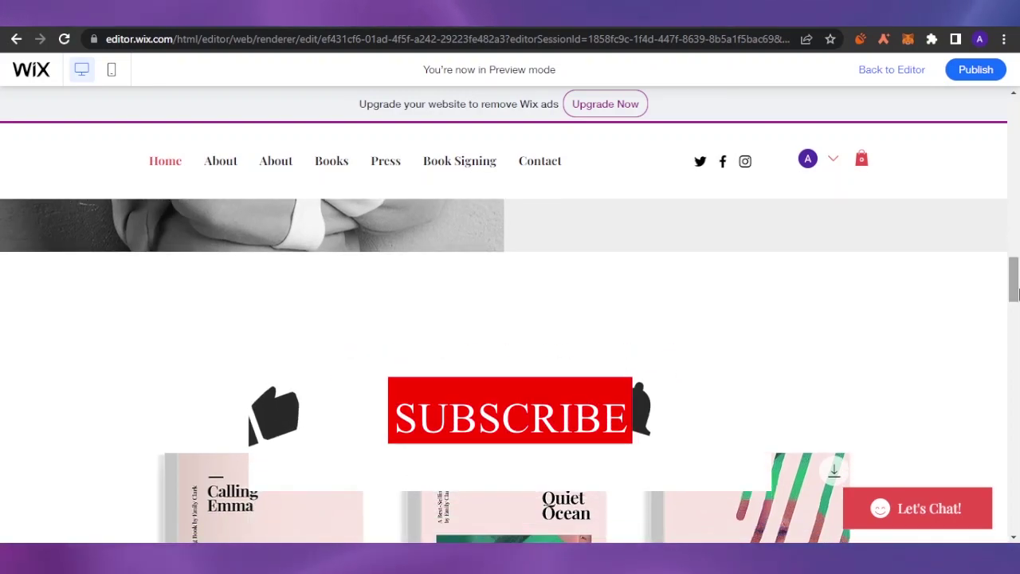